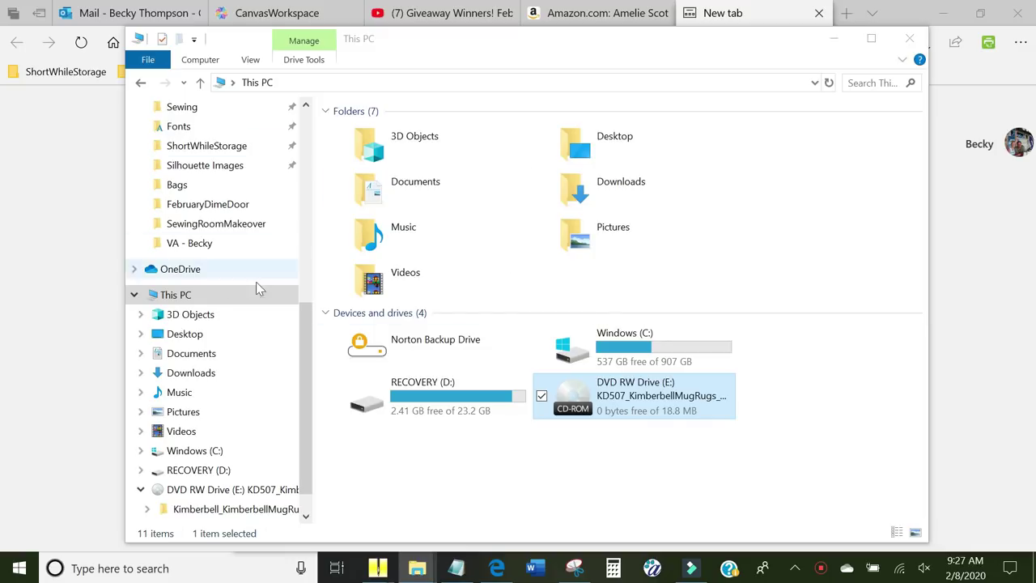
# Deselect the DVD RW Drive (E:) in This PC.
pyautogui.click(173, 299)
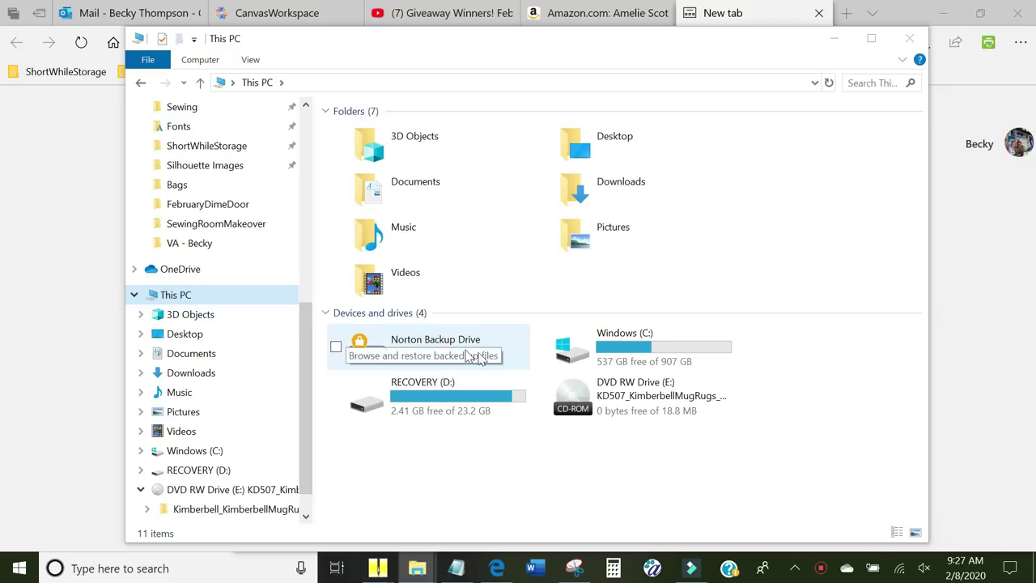
# Open DVD RW Drive (E:), then its Kimberbell_KimberbellMugRugs_V1_n3 folder.
pyautogui.doubleClick(645, 395)
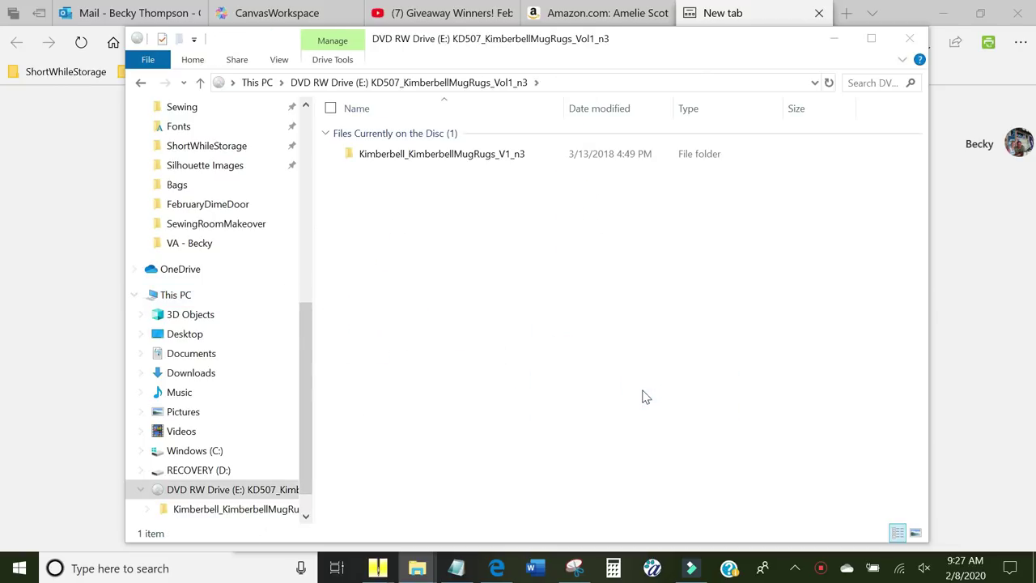
pyautogui.doubleClick(431, 156)
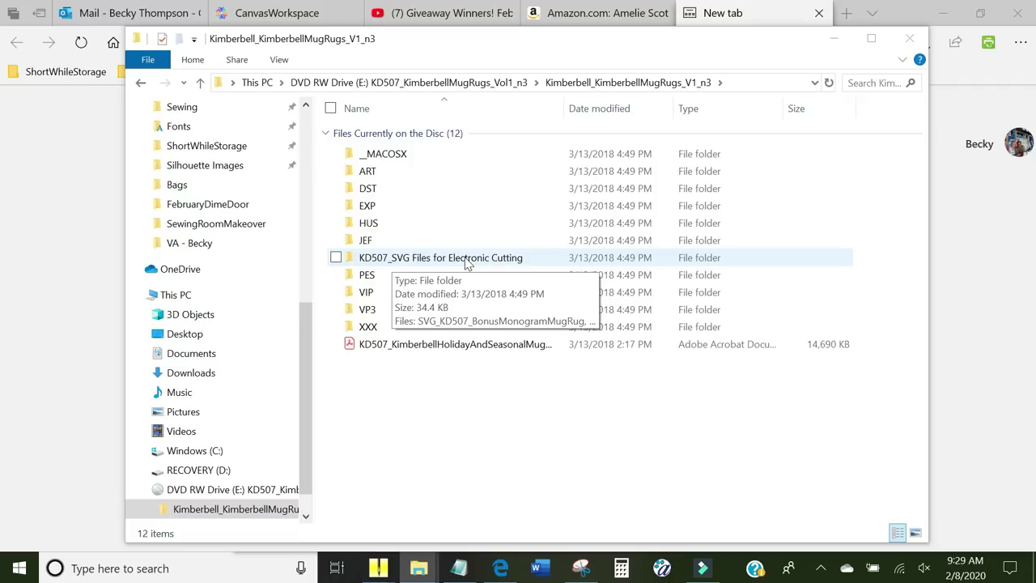
# Open the PES folder in extra large icons and drag out KD507_CrazyPatchHeartMugRug.
pyautogui.doubleClick(405, 279)
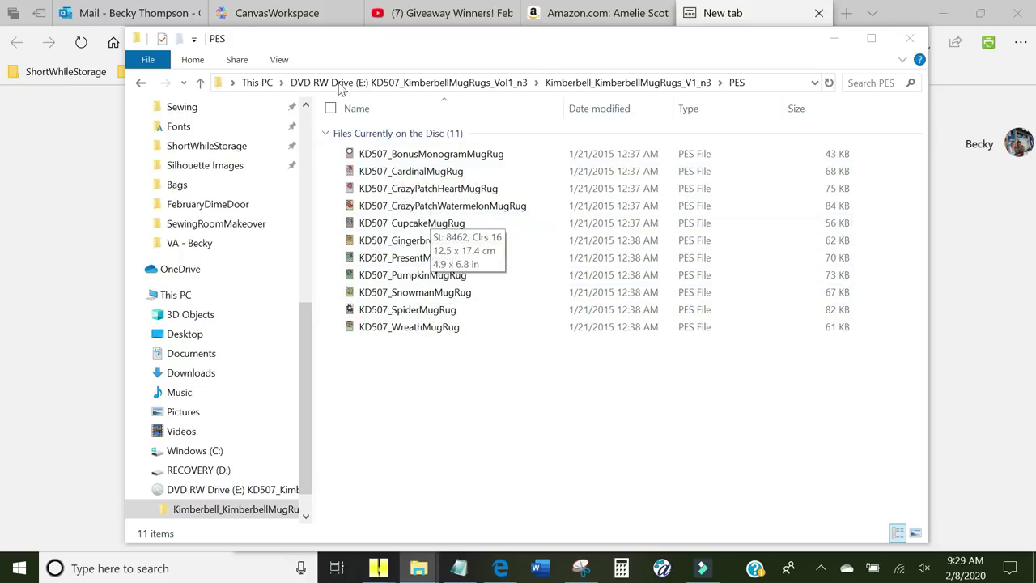
pyautogui.click(277, 61)
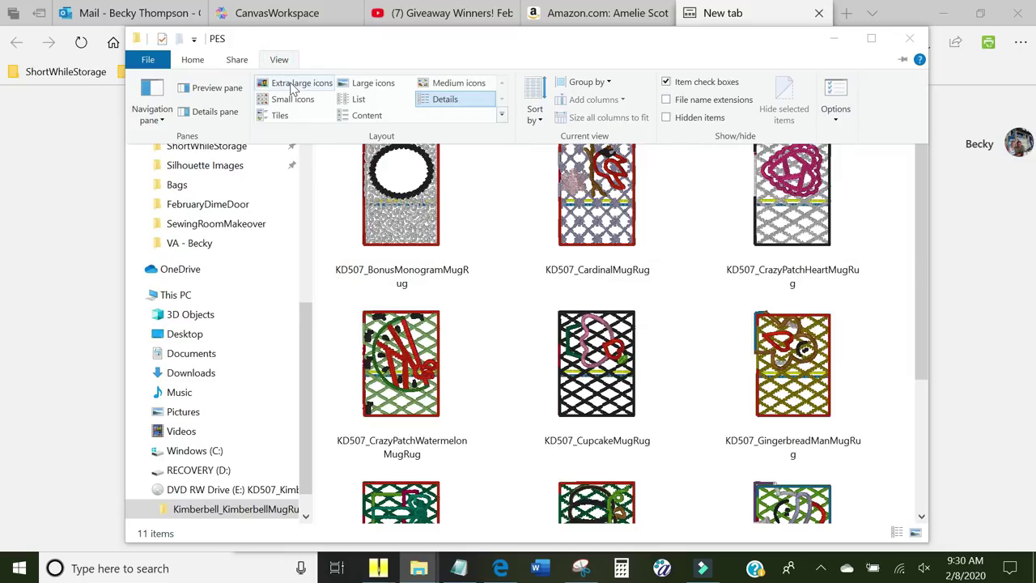
pyautogui.click(295, 84)
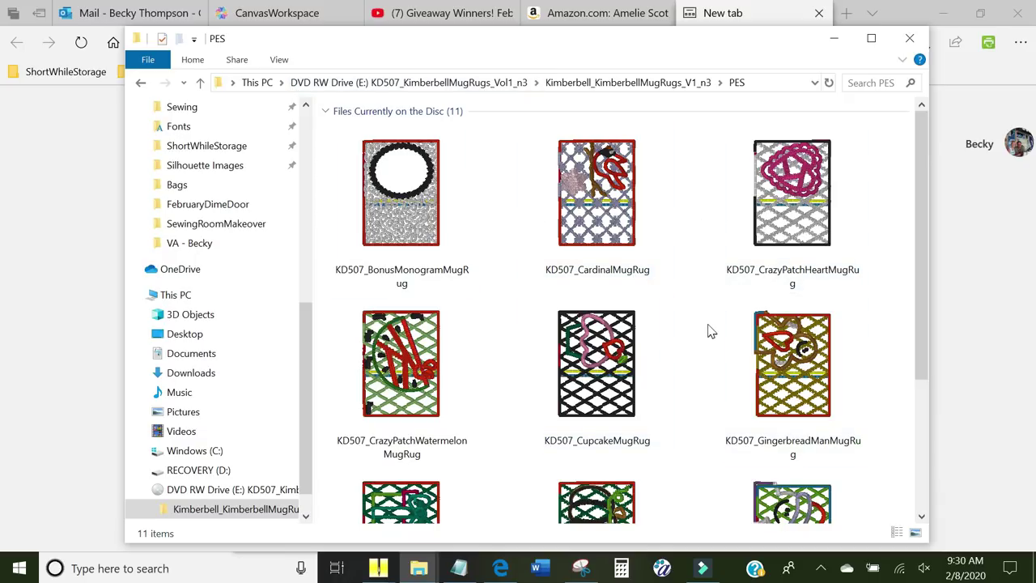
pyautogui.moveTo(805, 226)
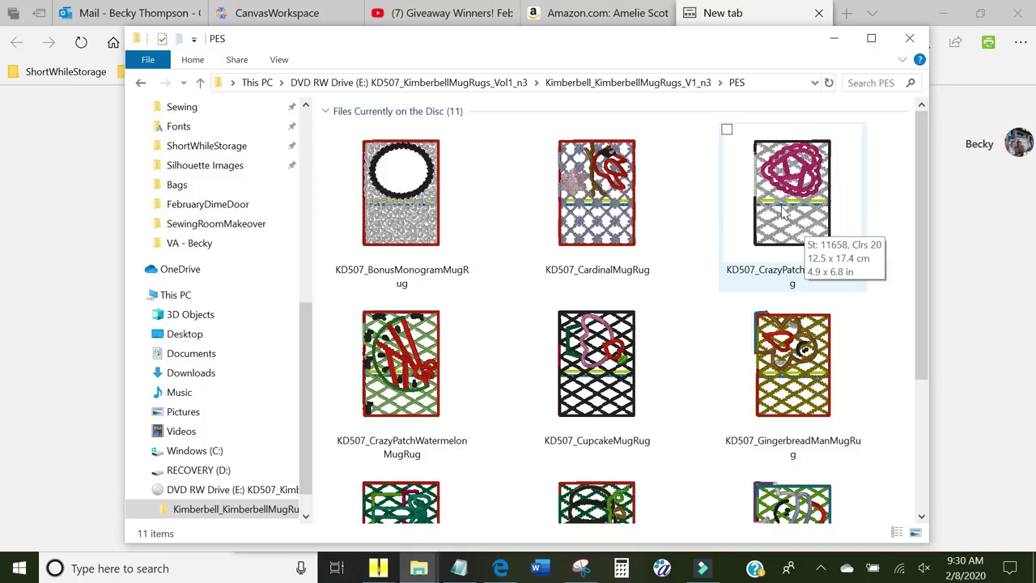
pyautogui.moveTo(784, 212); pyautogui.dragTo(785, 236)
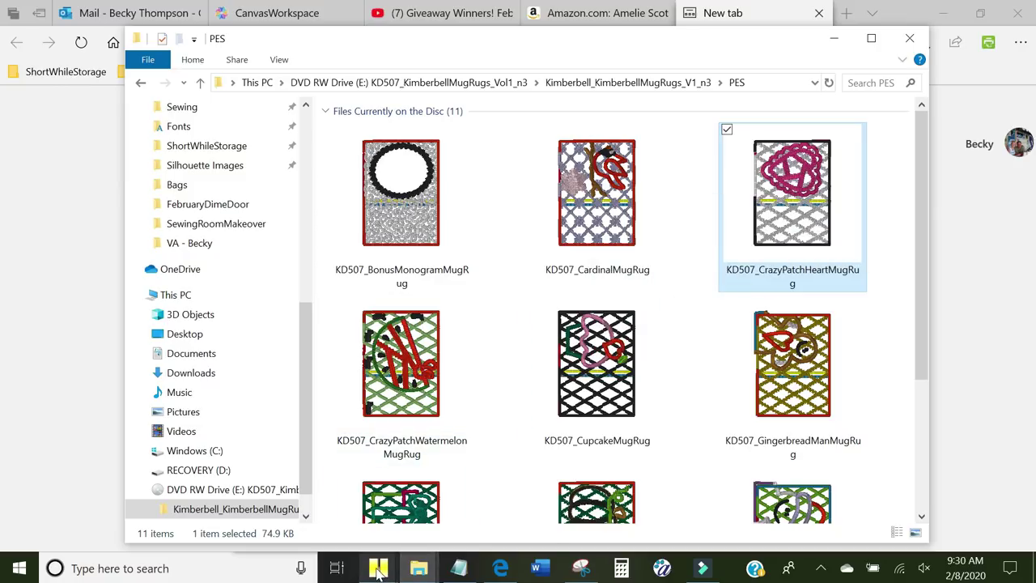
# Drop the KD507_CrazyPatchHeartMugRug PES file onto the Embrilliance canvas and maximize the window.
pyautogui.moveTo(378, 570)
pyautogui.click(465, 493)
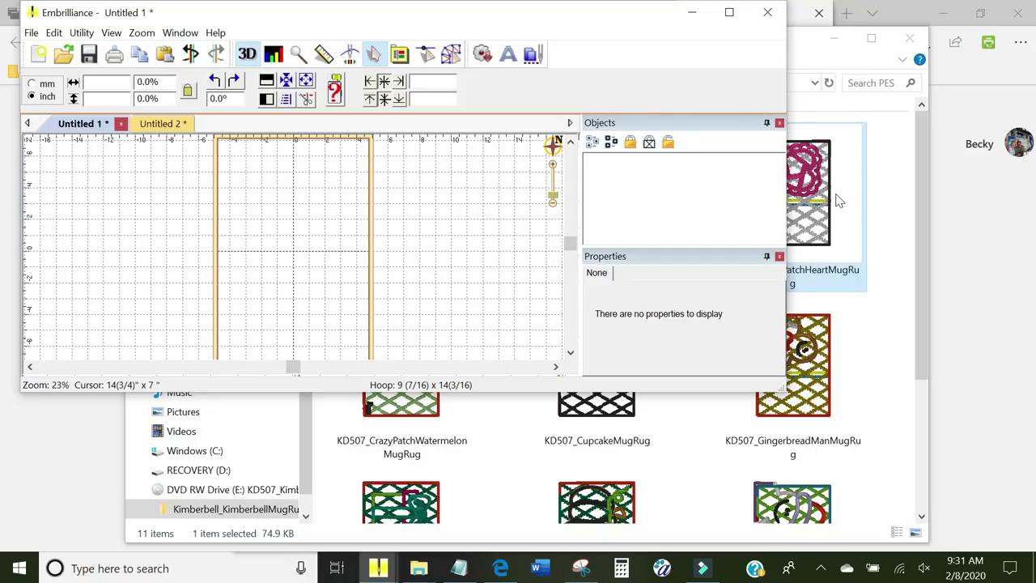
pyautogui.moveTo(839, 201); pyautogui.dragTo(840, 201)
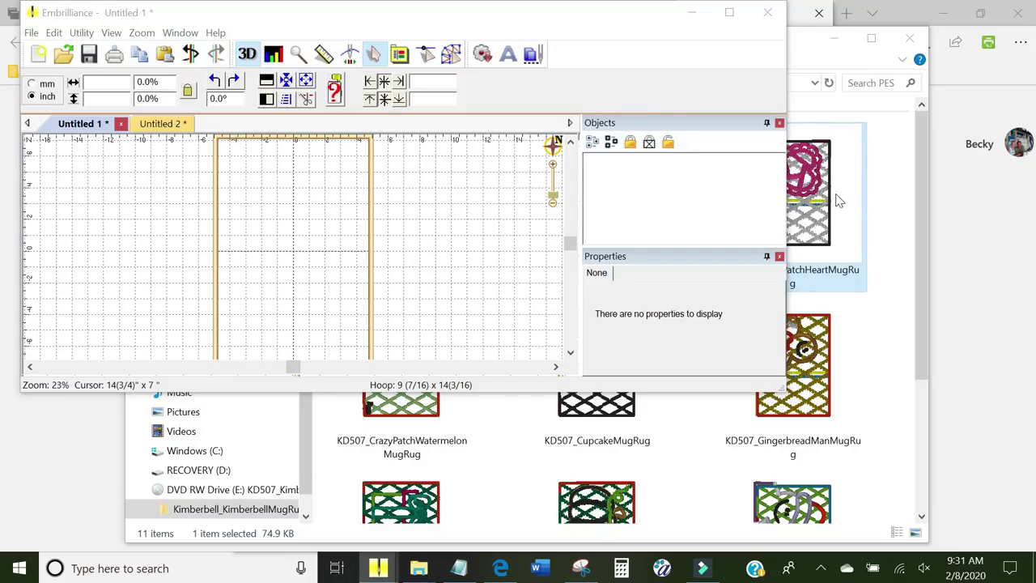
pyautogui.moveTo(839, 201); pyautogui.dragTo(293, 230)
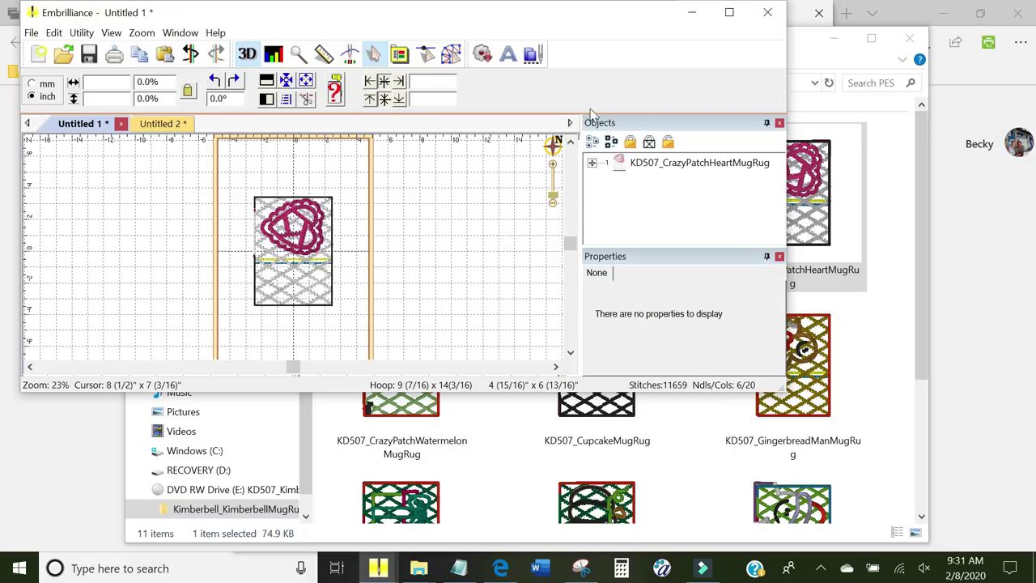
pyautogui.click(729, 12)
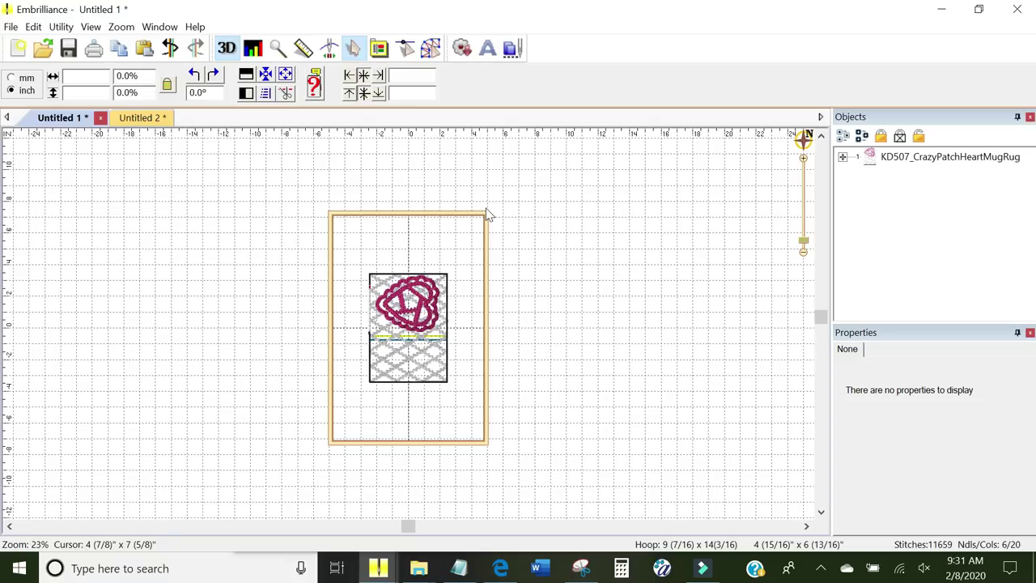
# Set the PES hoop to 130mm x 180mm (5" x 7") in Preferences and apply it.
pyautogui.click(33, 26)
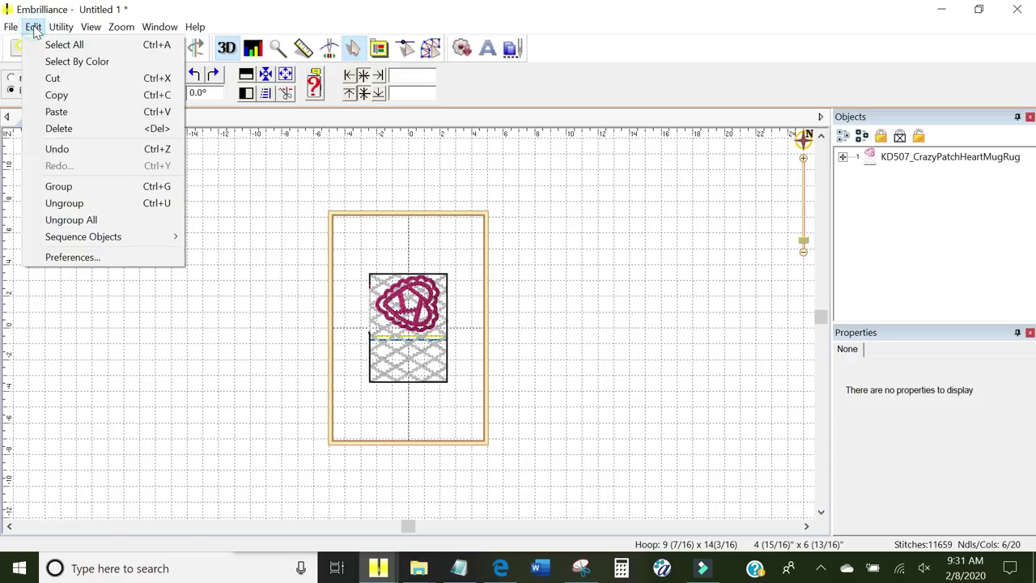
pyautogui.click(67, 258)
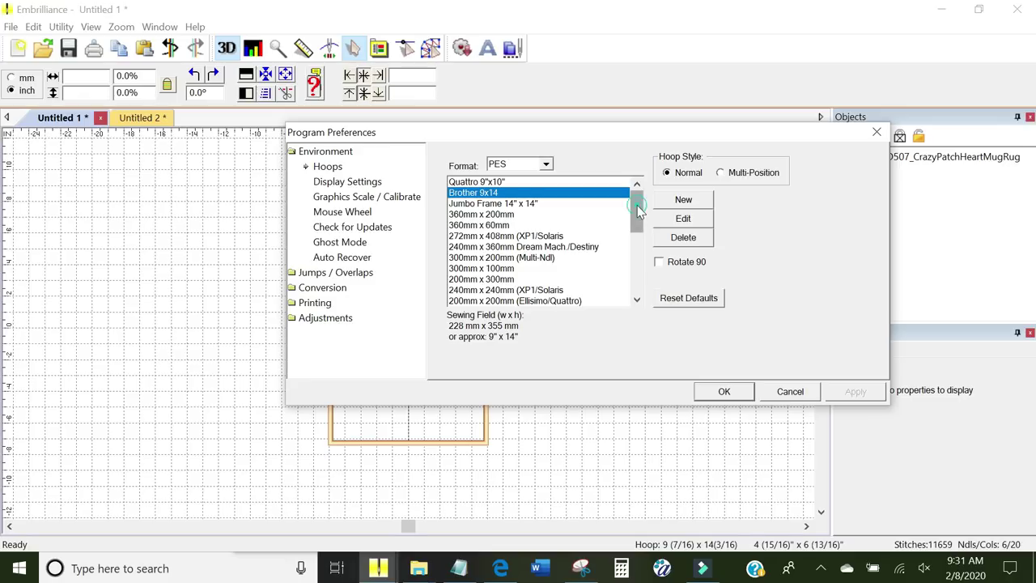
pyautogui.moveTo(635, 208); pyautogui.dragTo(637, 228)
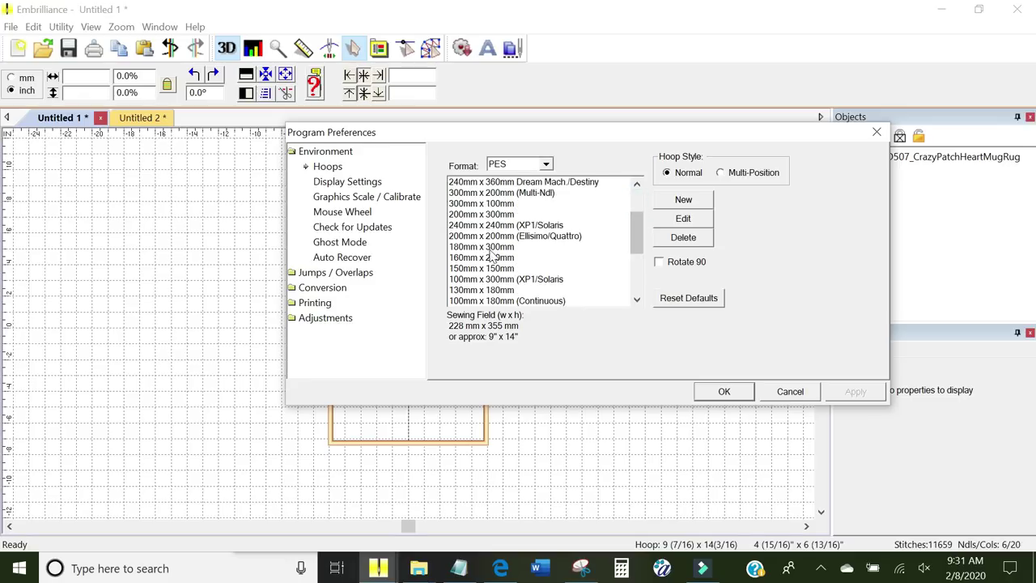
pyautogui.click(492, 290)
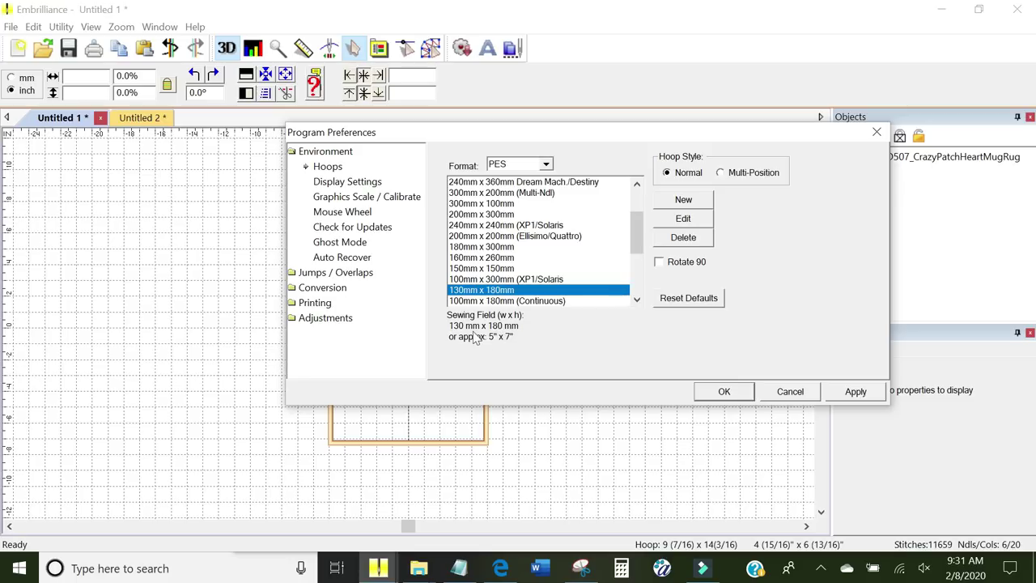
pyautogui.click(856, 392)
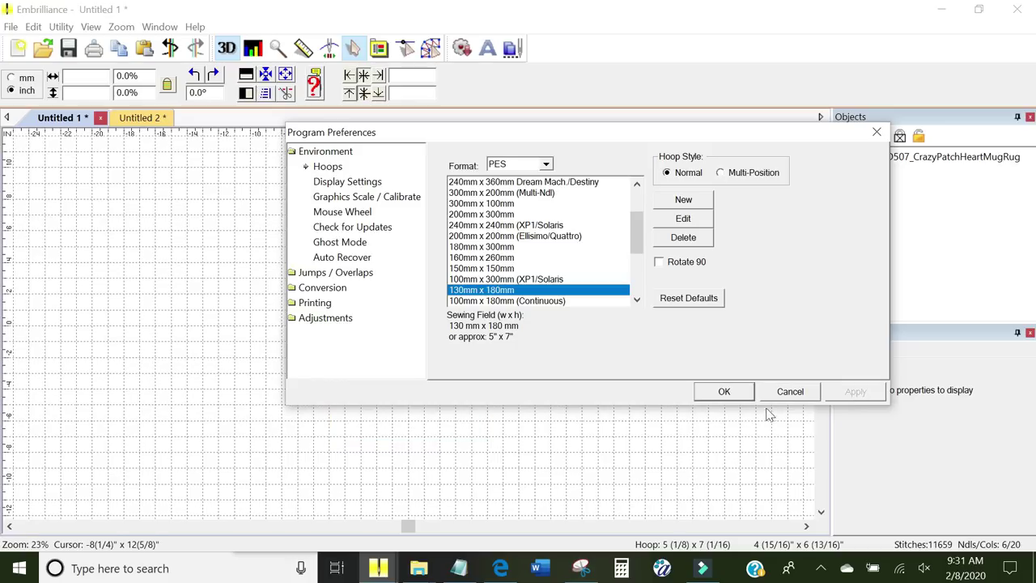
# Close Preferences, then zoom in on the heart design and back out to the full hoop.
pyautogui.click(721, 391)
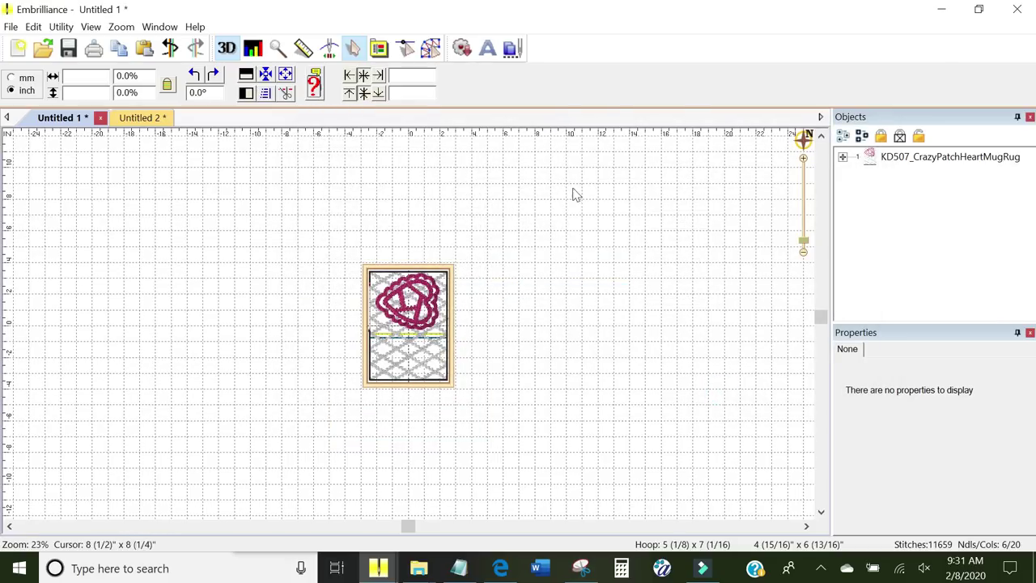
pyautogui.click(804, 160)
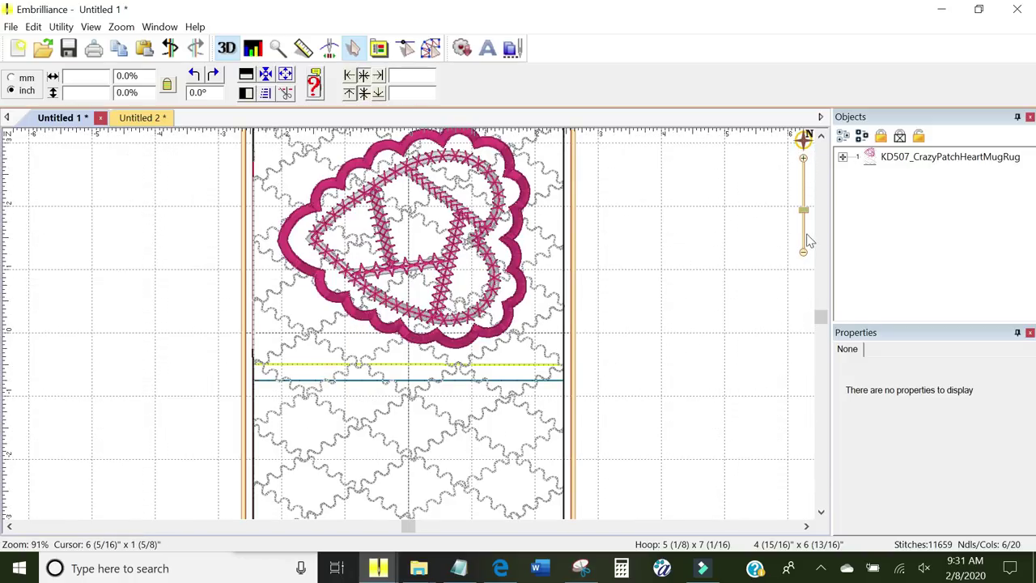
pyautogui.click(802, 252)
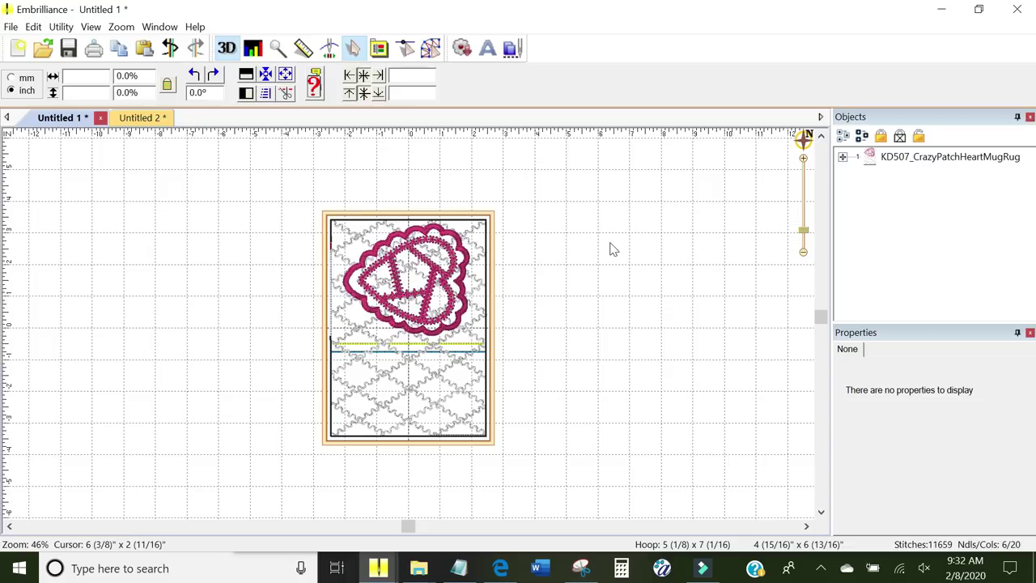
# Send the design via Utility > Send to Solaris / XP1 under the name HeartMugRug.
pyautogui.click(62, 27)
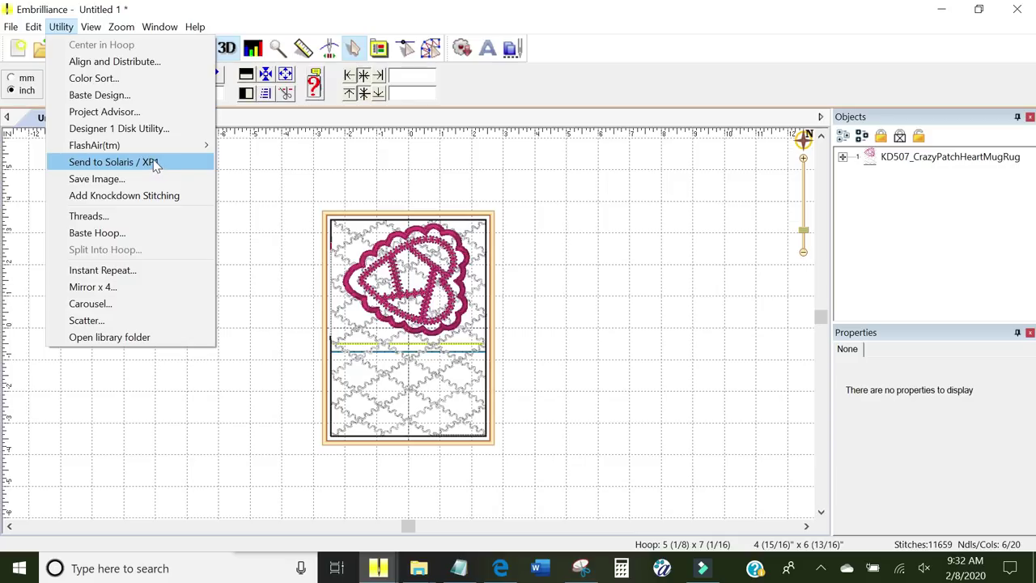
pyautogui.click(156, 165)
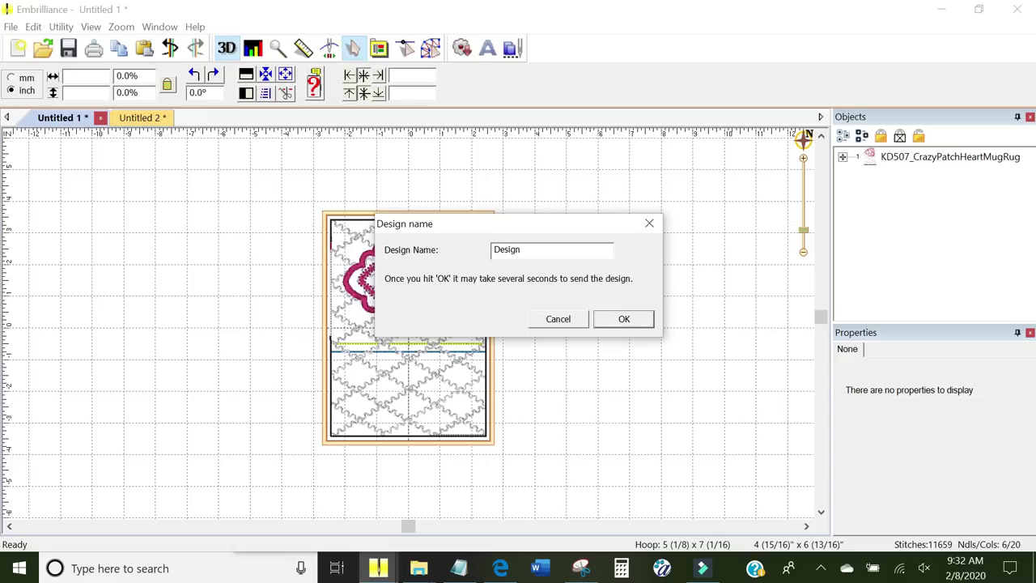
pyautogui.doubleClick(532, 250)
pyautogui.write('HeartMugRug')
pyautogui.click(624, 321)
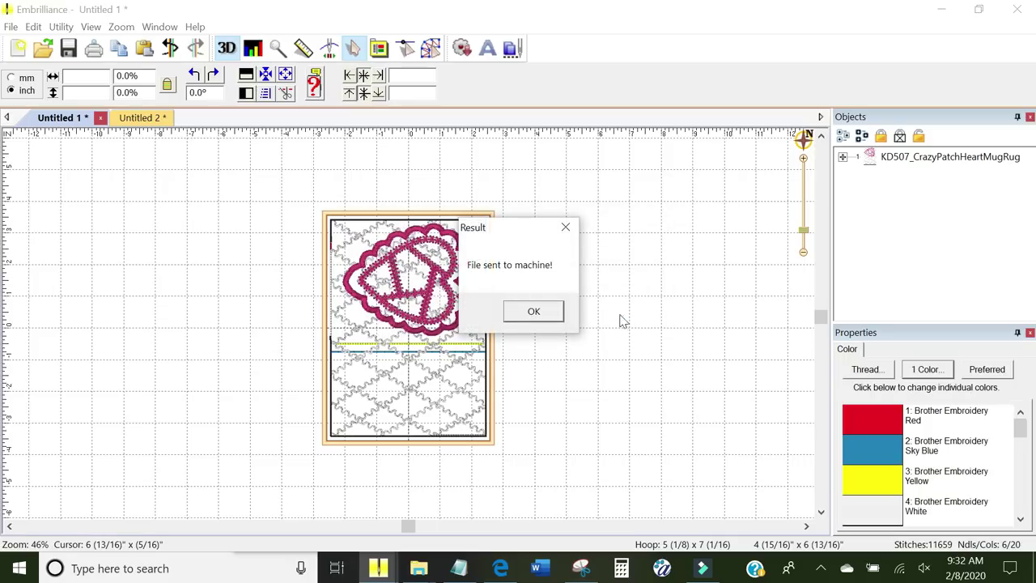
pyautogui.click(536, 312)
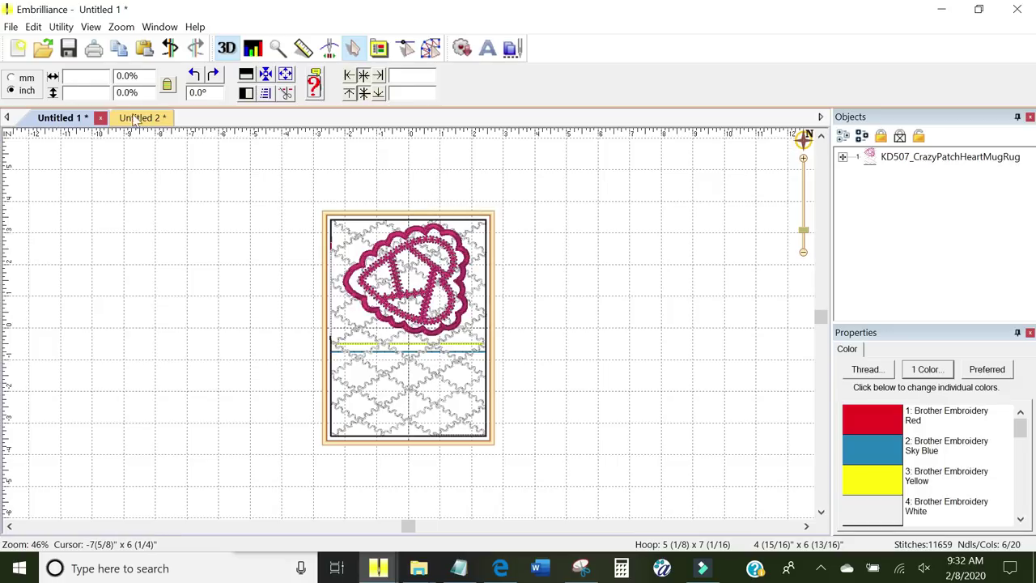
# Open File > Save As and browse the Save in folder list, closing it unchanged.
pyautogui.click(11, 27)
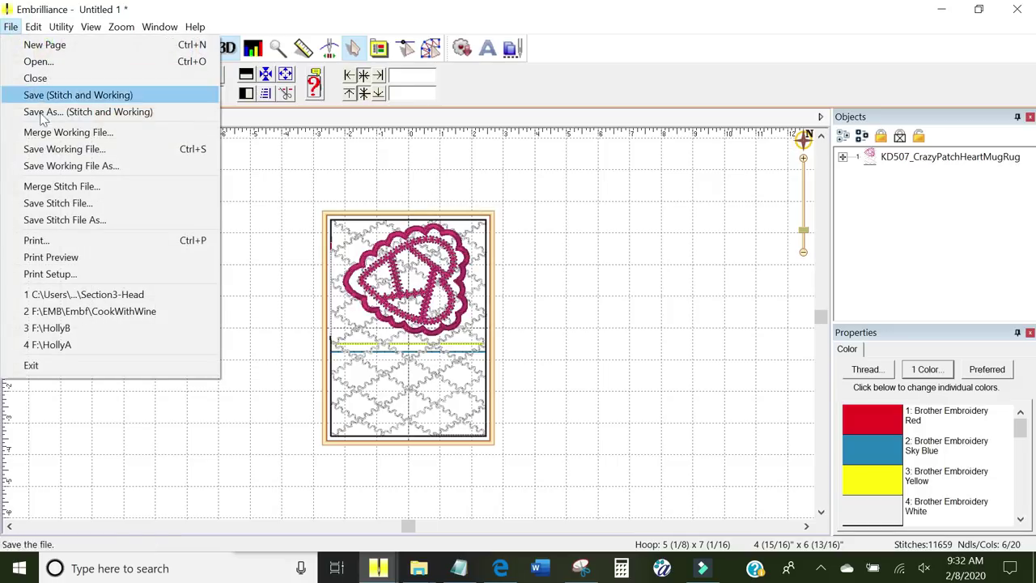
pyautogui.click(96, 113)
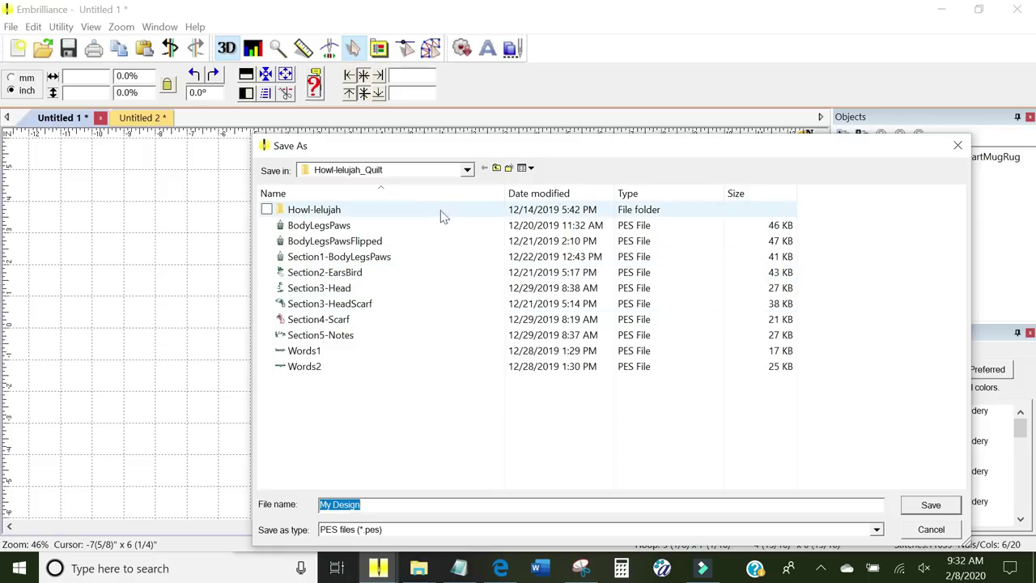
pyautogui.click(467, 171)
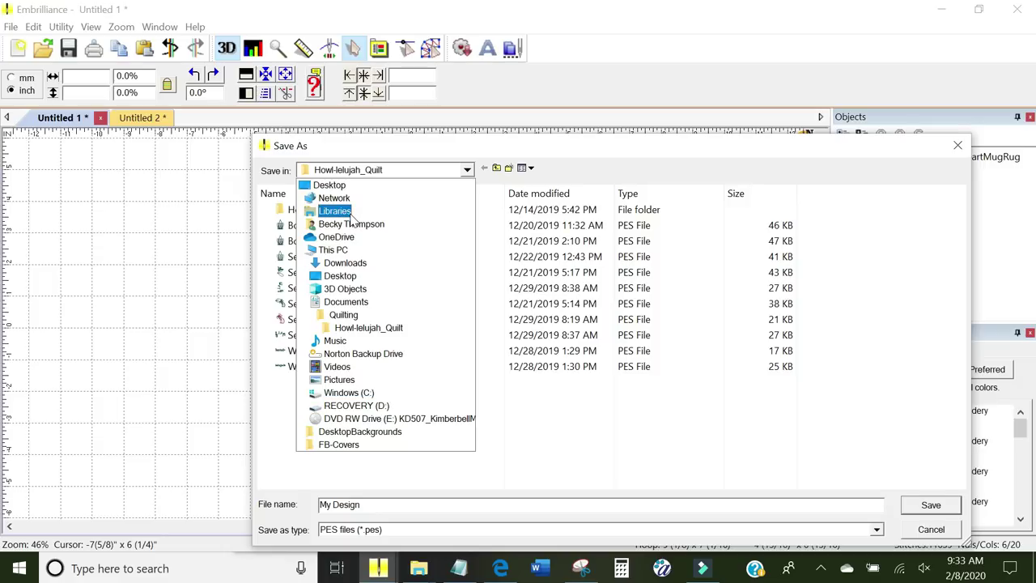
pyautogui.click(928, 536)
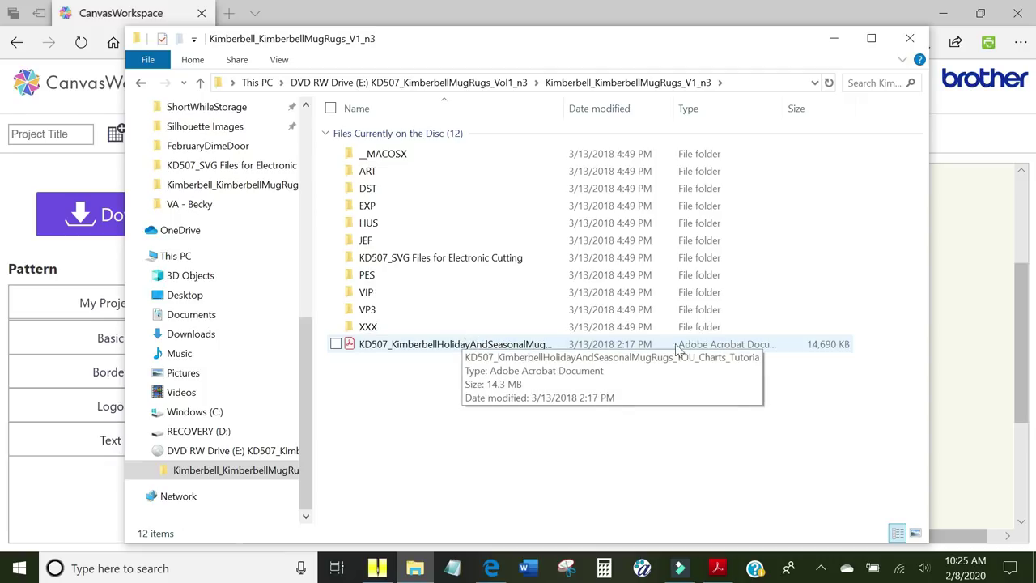
# Open the KD507_KimberbellHolidayAndSeasonalMugRugs_TOU_Charts_Tutorial PDF from the disc folder.
pyautogui.doubleClick(508, 345)
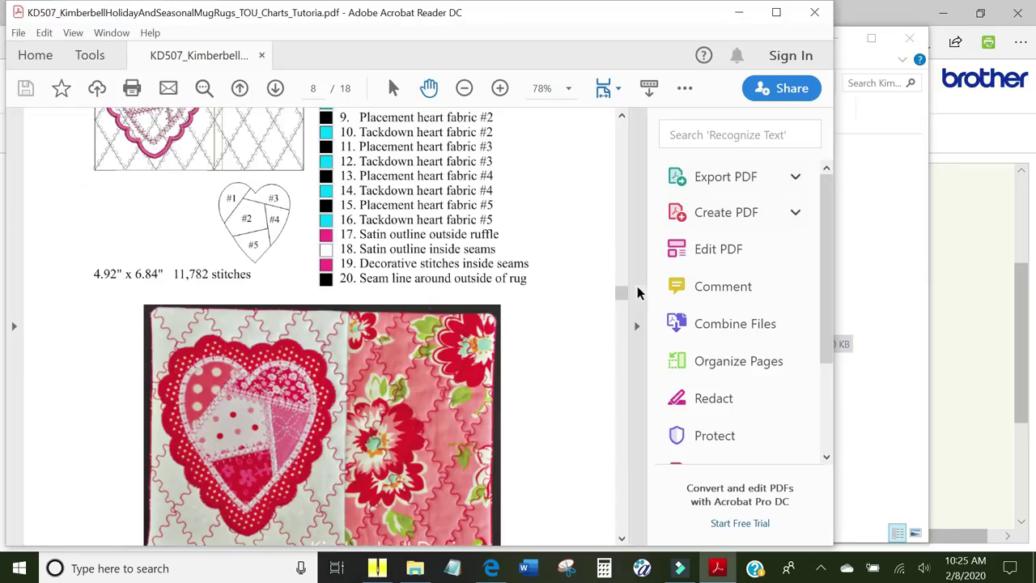
# Scroll from the top of the tutorial PDF down to the Crazy Patch Heart chart on page 8.
pyautogui.moveTo(622, 293); pyautogui.dragTo(622, 127)
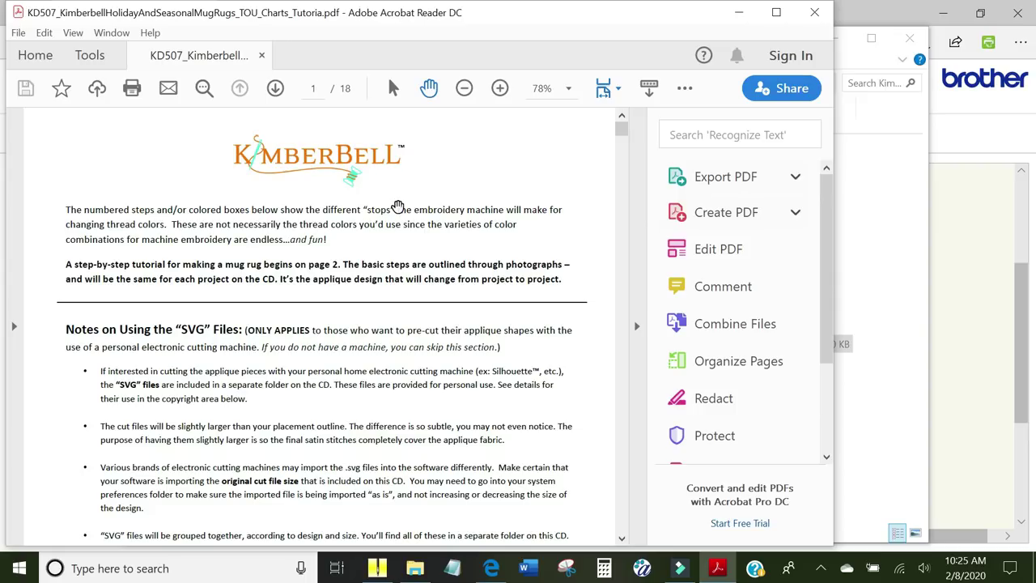
pyautogui.scroll(-2, 397, 206)
pyautogui.scroll(-3, 396, 206)
pyautogui.scroll(1, 398, 208)
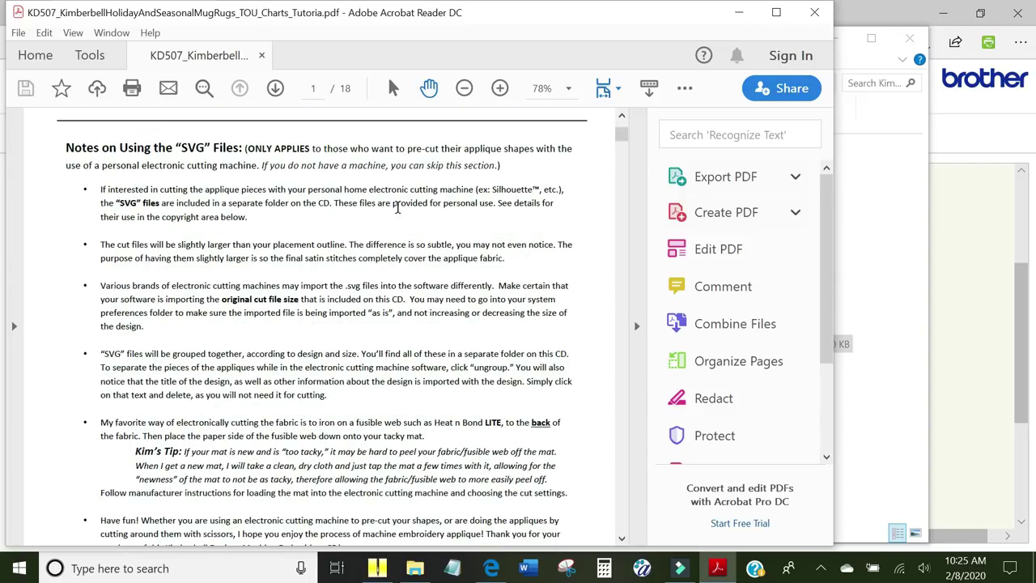
pyautogui.scroll(-7, 406, 217)
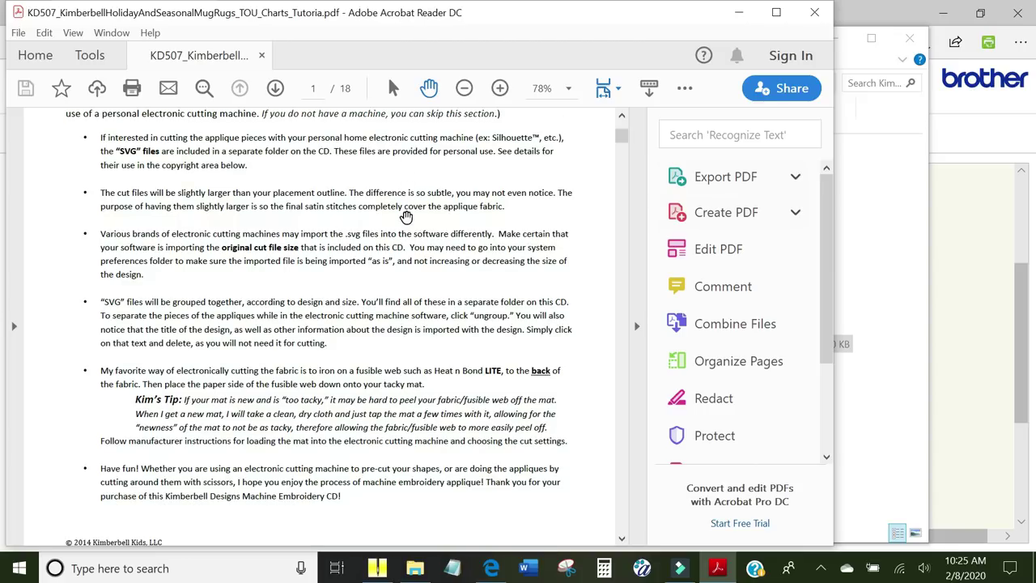
pyautogui.scroll(-6, 407, 219)
pyautogui.scroll(-2, 407, 216)
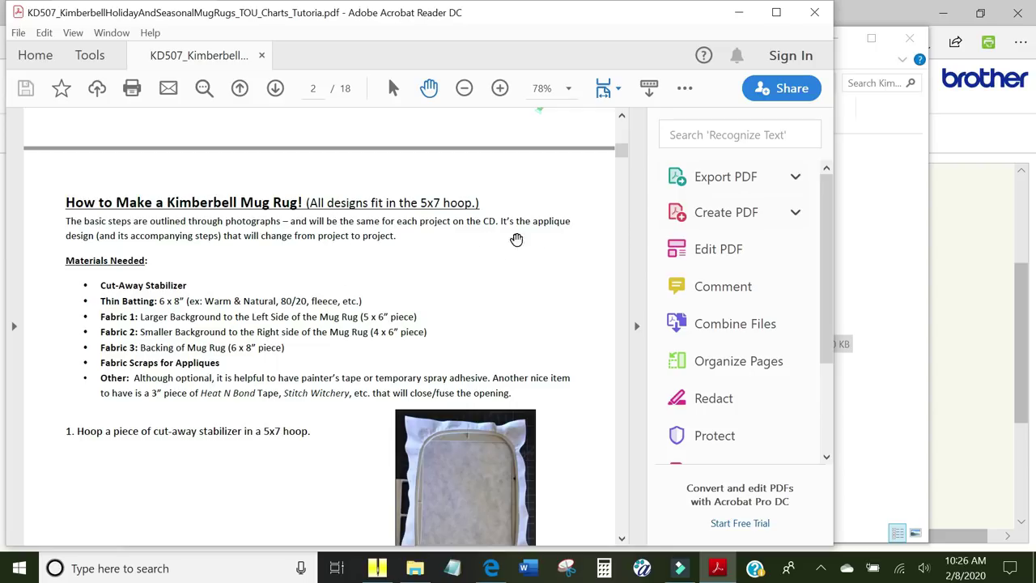
pyautogui.scroll(-4, 543, 245)
pyautogui.scroll(-10, 543, 245)
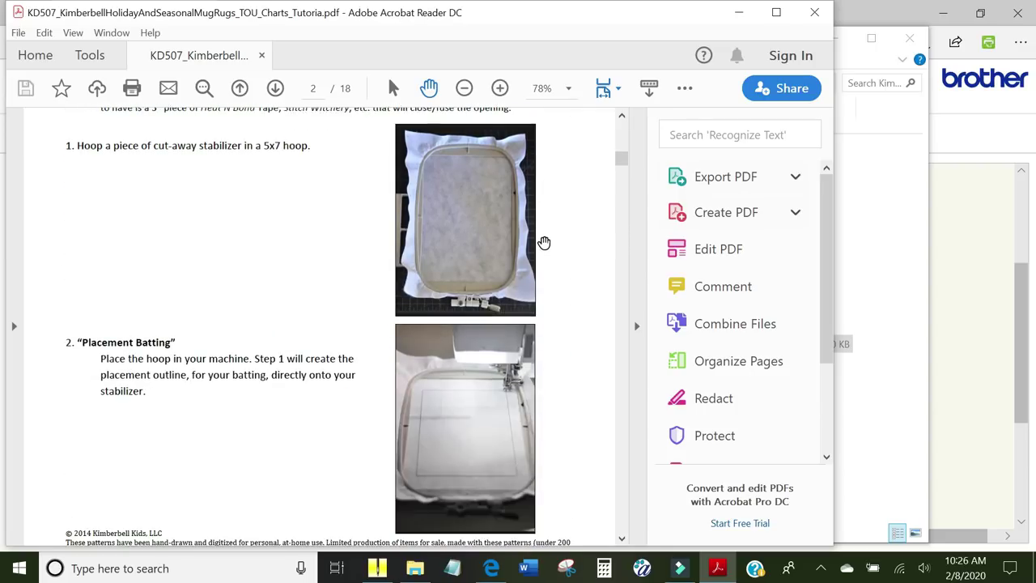
pyautogui.scroll(-18, 543, 243)
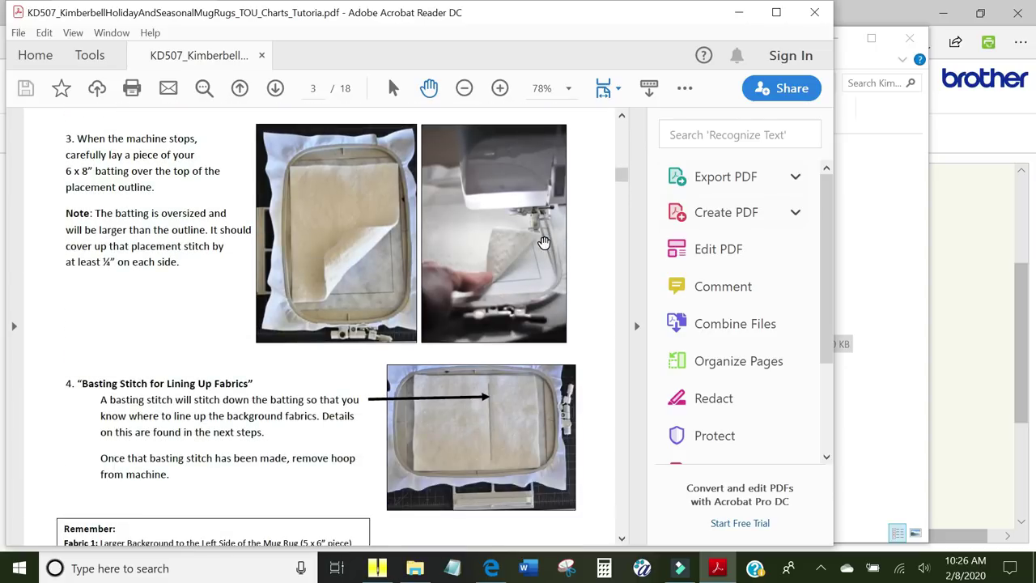
pyautogui.scroll(-20, 543, 243)
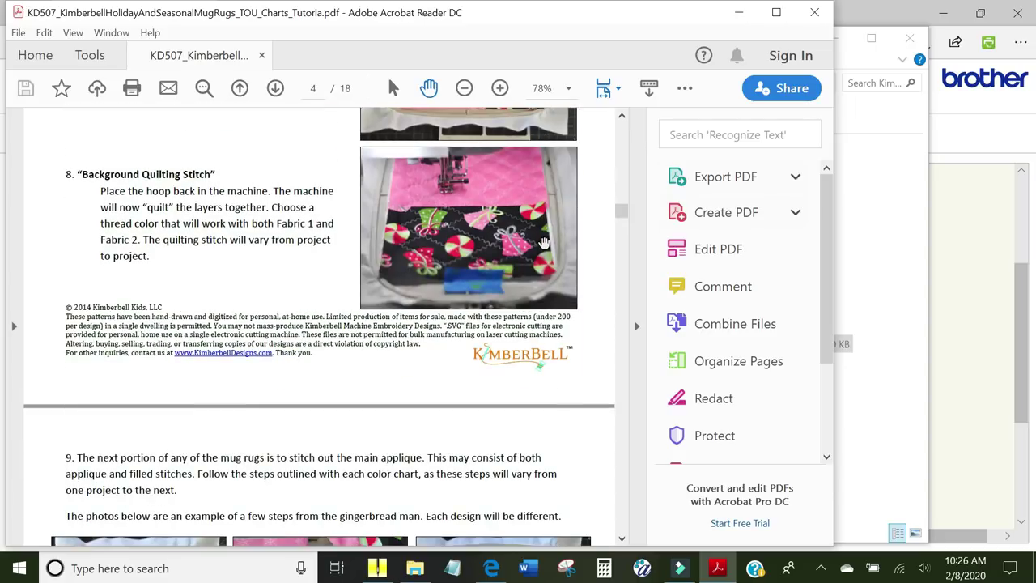
pyautogui.scroll(-4, 543, 243)
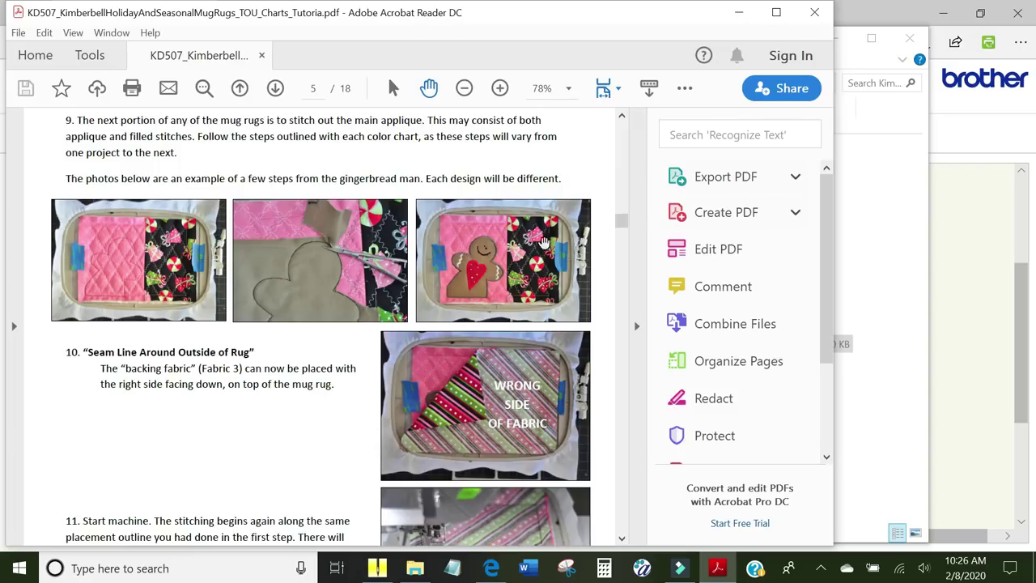
pyautogui.scroll(-10, 491, 281)
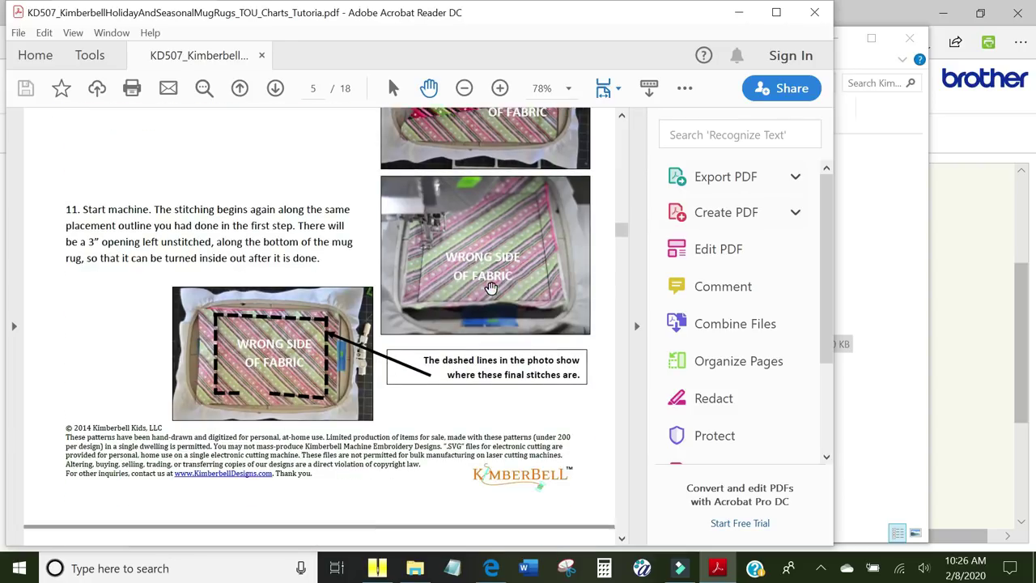
pyautogui.scroll(-14, 491, 289)
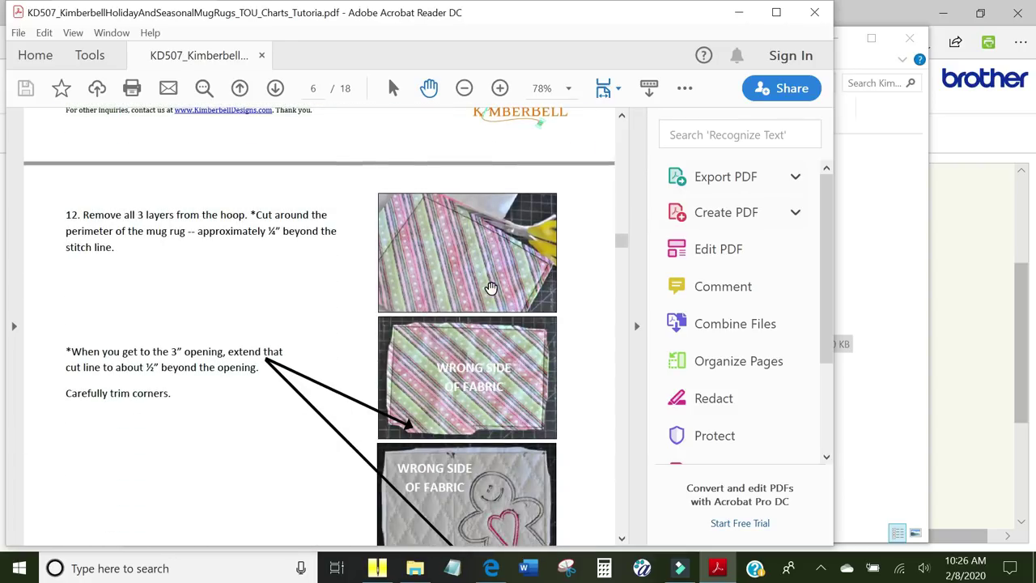
pyautogui.scroll(-10, 490, 288)
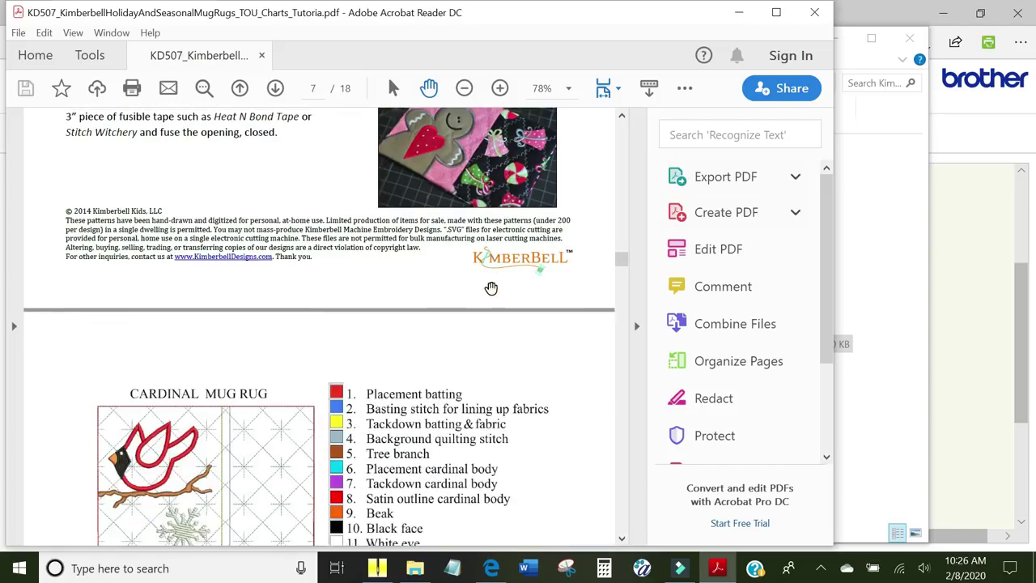
pyautogui.scroll(7, 269, 296)
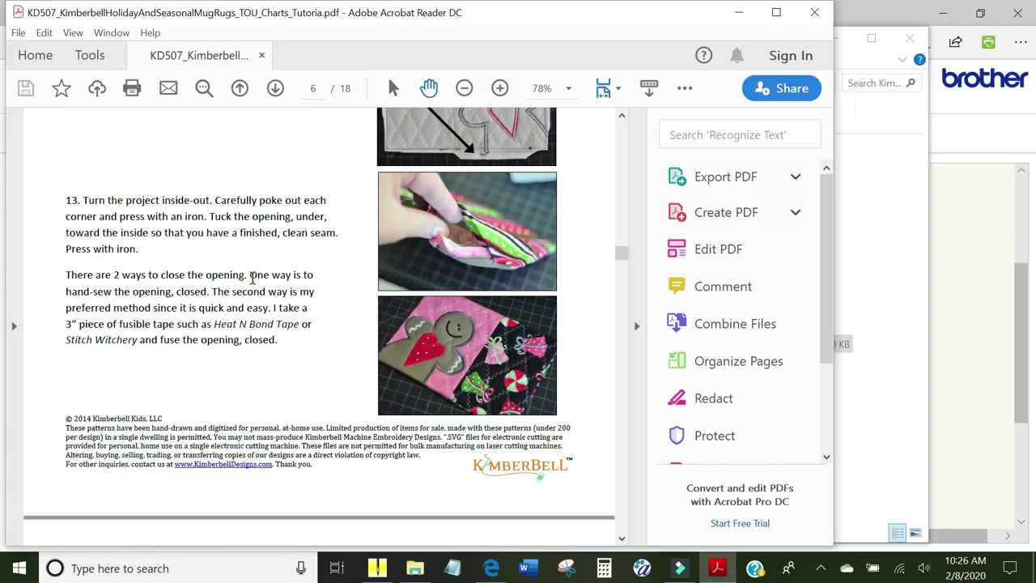
pyautogui.scroll(-10, 253, 277)
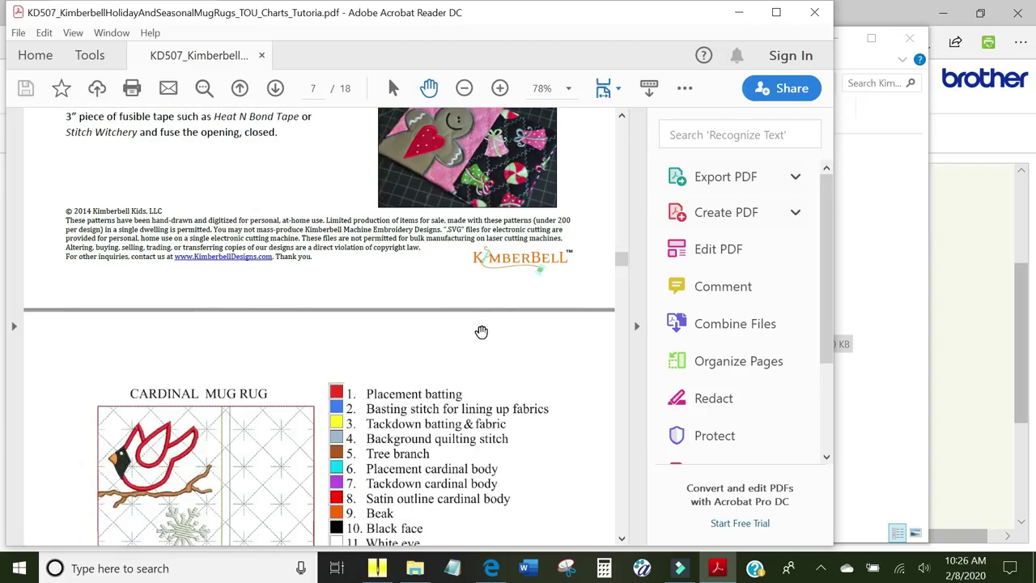
pyautogui.scroll(-10, 486, 337)
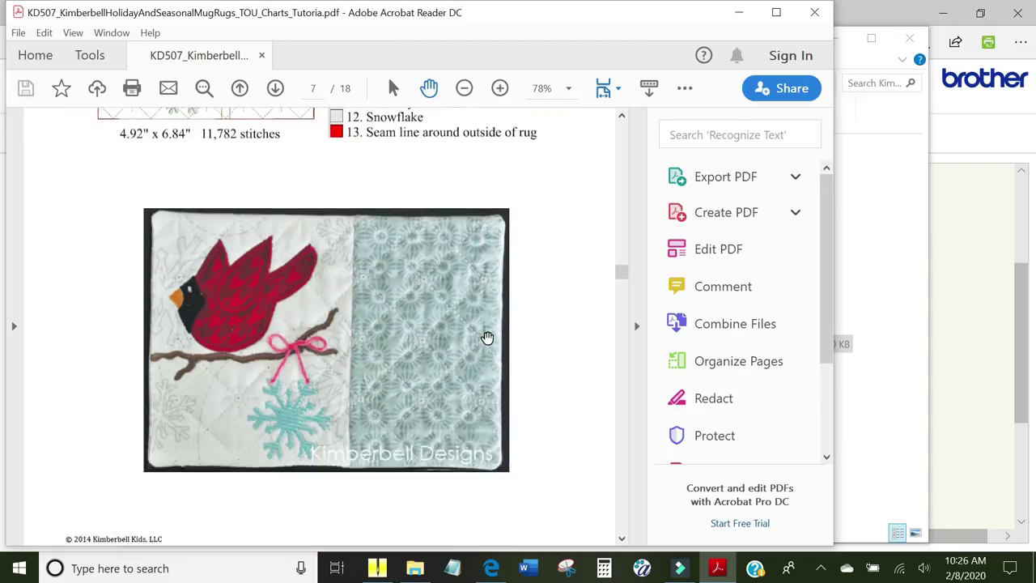
pyautogui.scroll(-5, 484, 335)
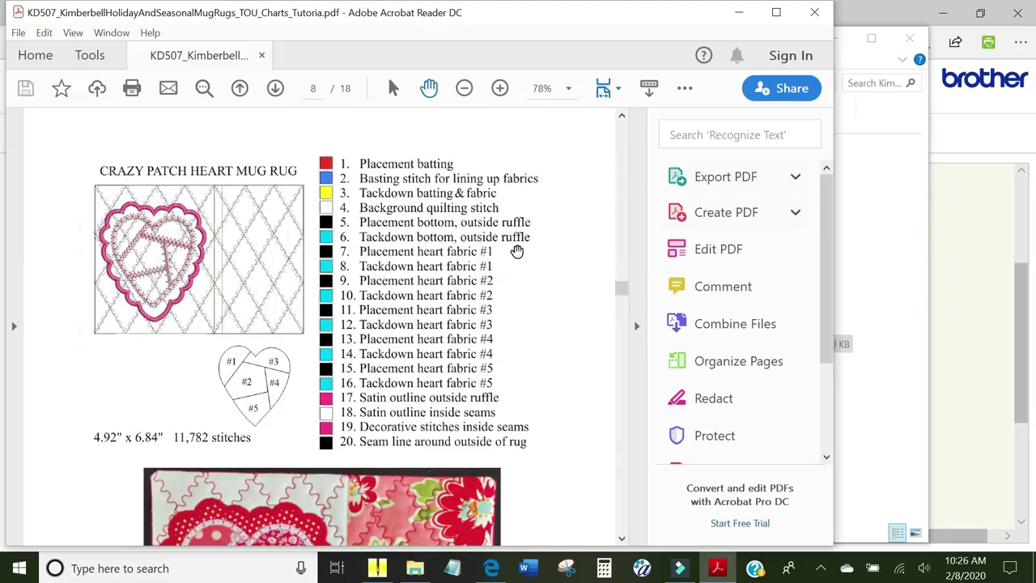
# Scroll down page 8 to view the heart mug rug photo, then back up to the chart.
pyautogui.scroll(-5, 516, 250)
pyautogui.scroll(-5, 517, 251)
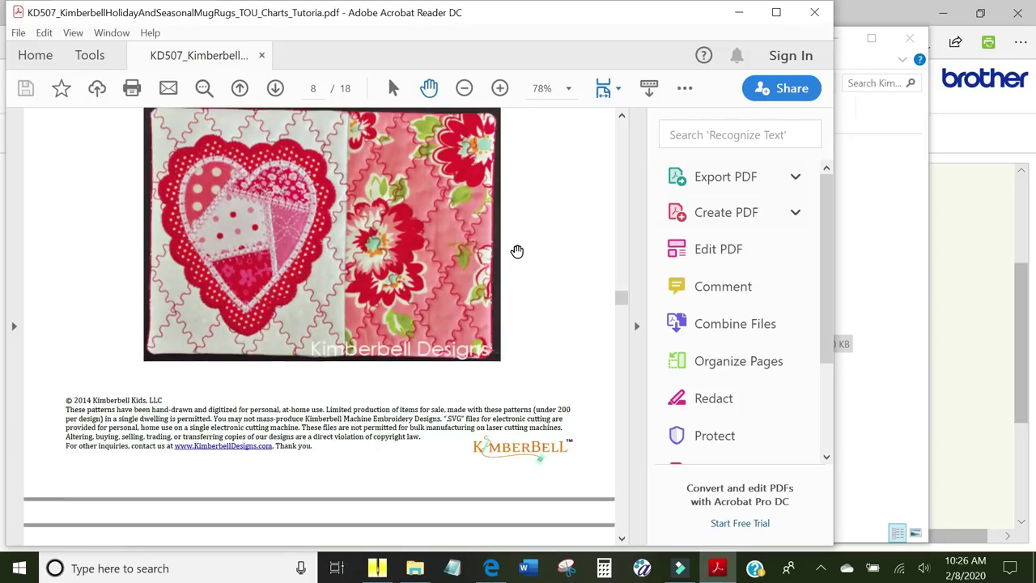
pyautogui.scroll(5, 516, 251)
pyautogui.scroll(5, 517, 251)
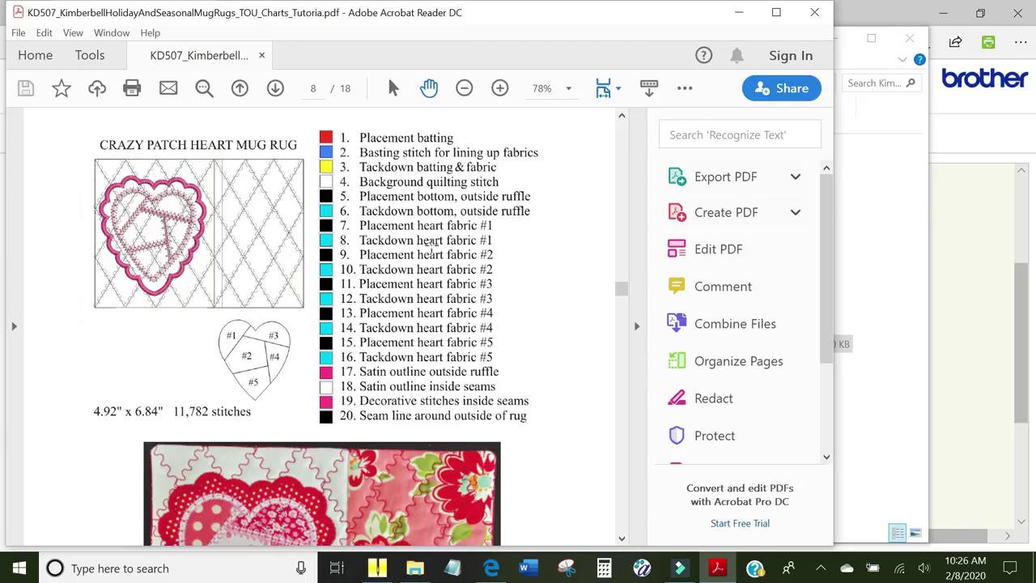
# Bring up Print, preview pages 2–4, return to page 1, then choose a custom Pages range.
pyautogui.click(18, 33)
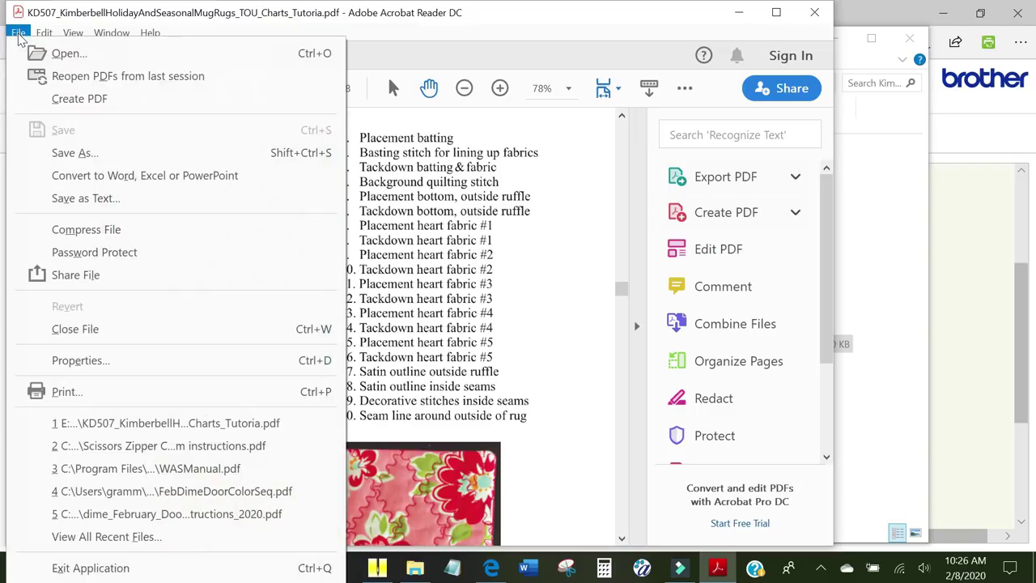
pyautogui.click(118, 398)
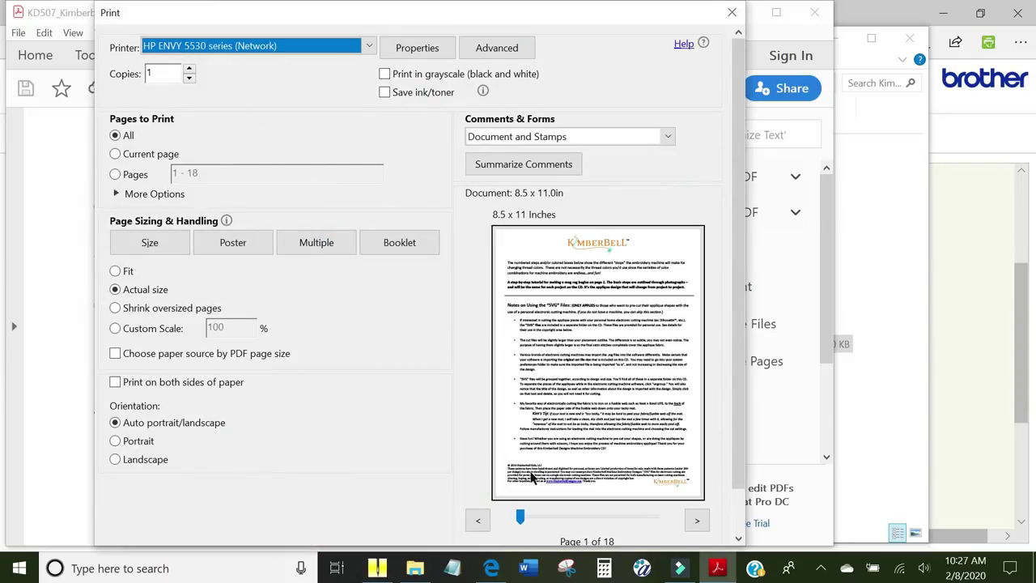
pyautogui.click(697, 522)
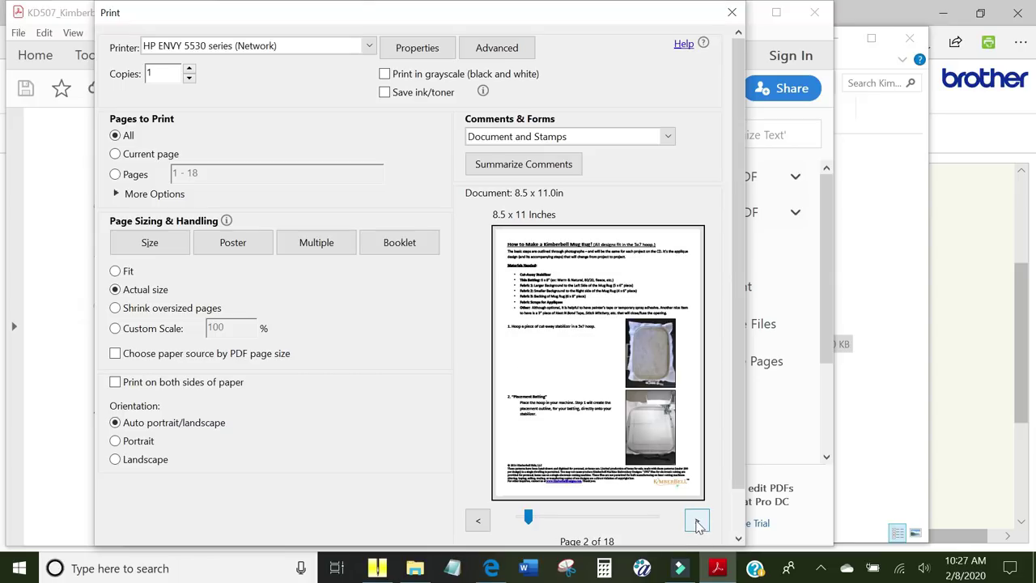
pyautogui.click(697, 522)
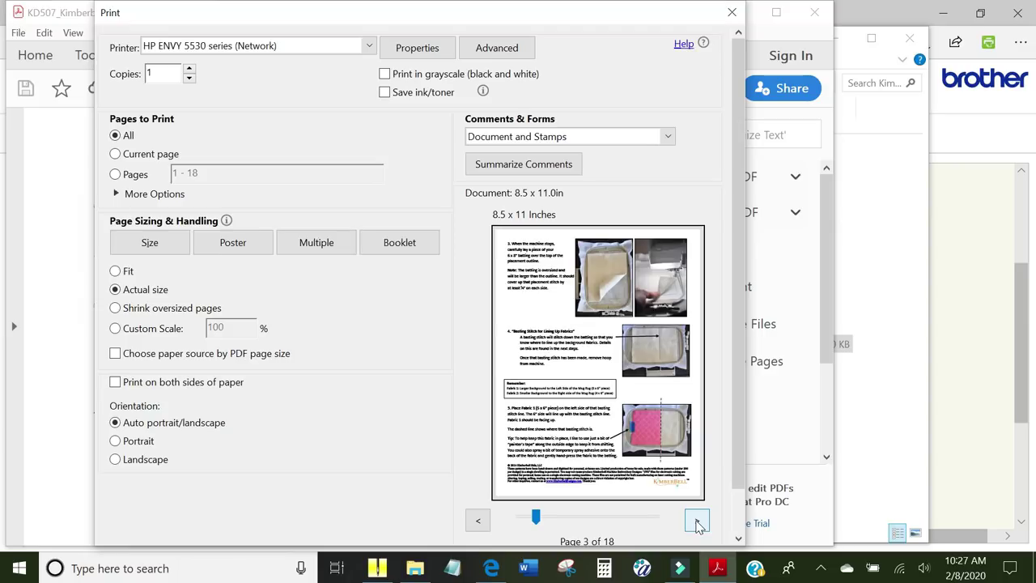
pyautogui.click(696, 522)
pyautogui.moveTo(544, 516); pyautogui.dragTo(520, 516)
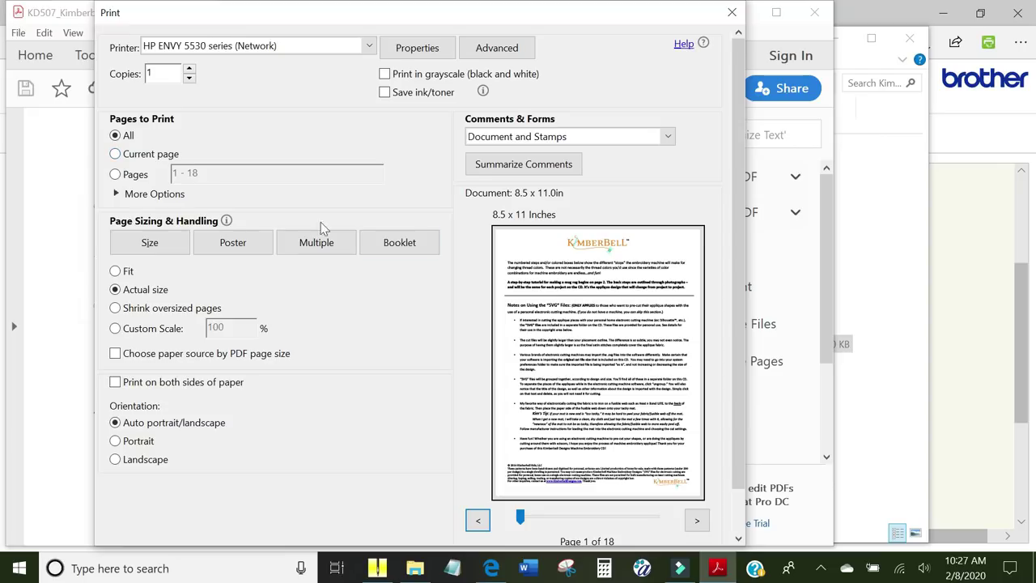
pyautogui.click(126, 175)
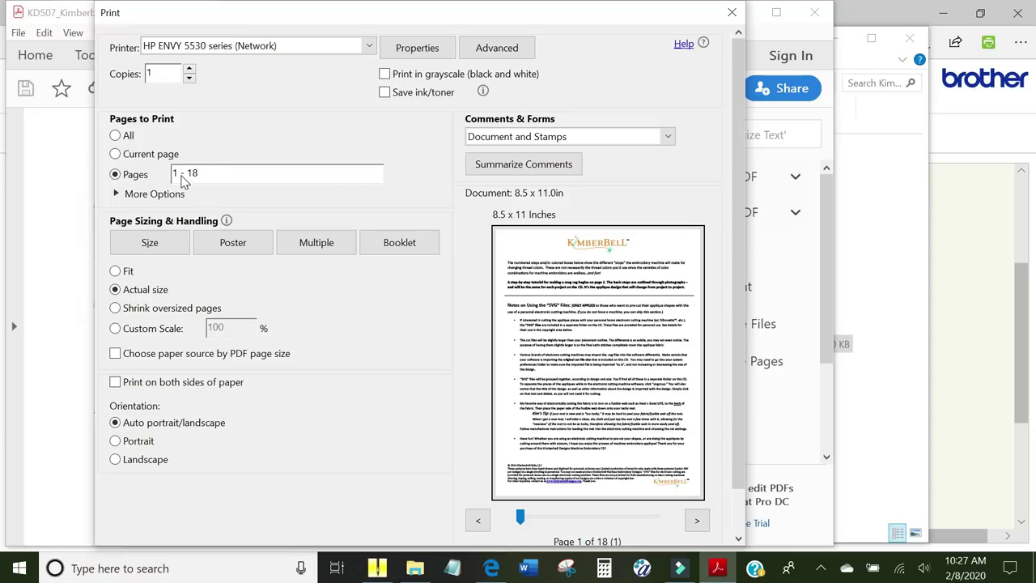
# Replace the 1 - 18 page range with 2-6, 8 and send it to the printer.
pyautogui.moveTo(201, 173); pyautogui.dragTo(158, 191)
pyautogui.write('2-6, 8')
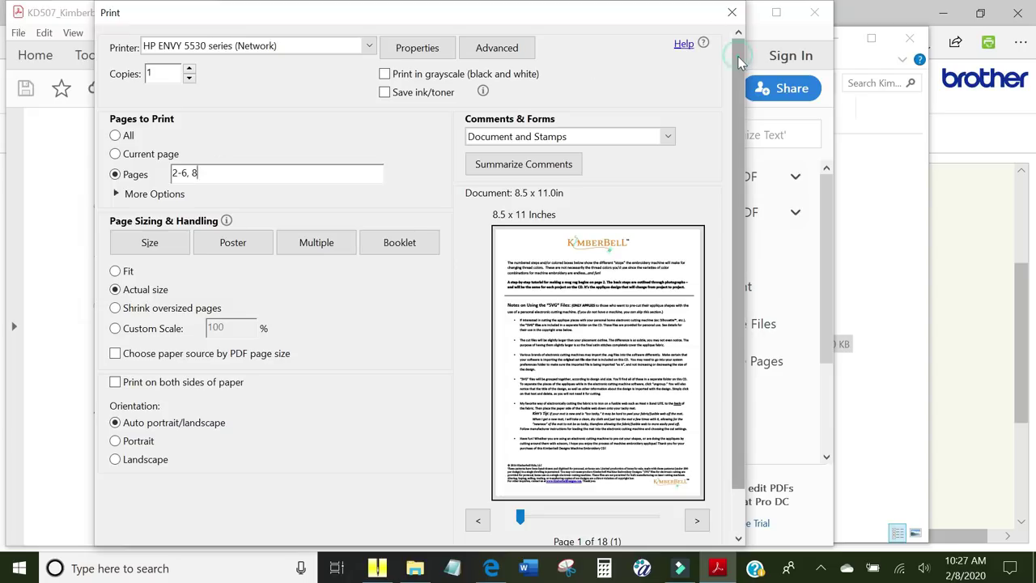
pyautogui.moveTo(738, 62); pyautogui.dragTo(738, 111)
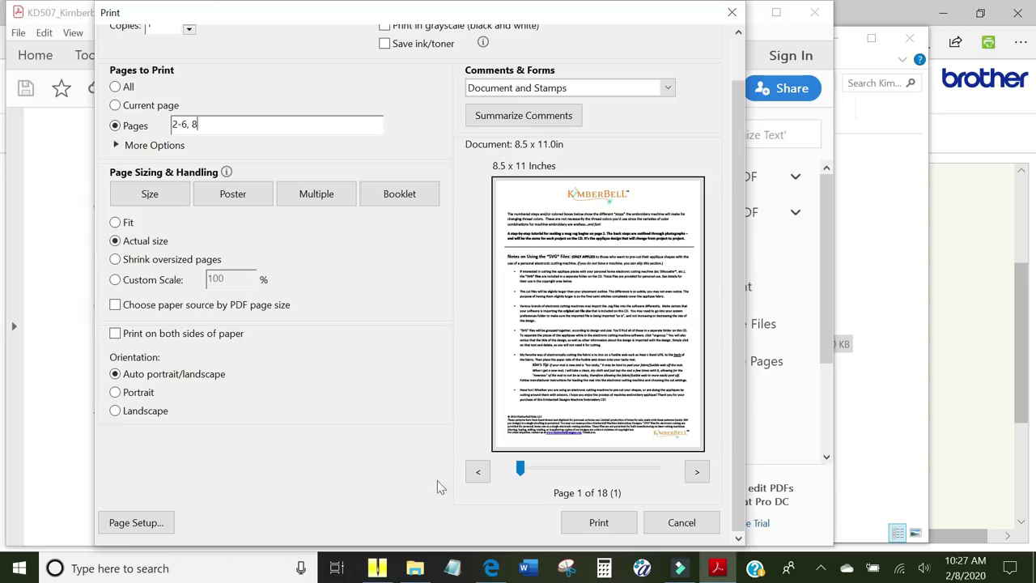
pyautogui.click(599, 523)
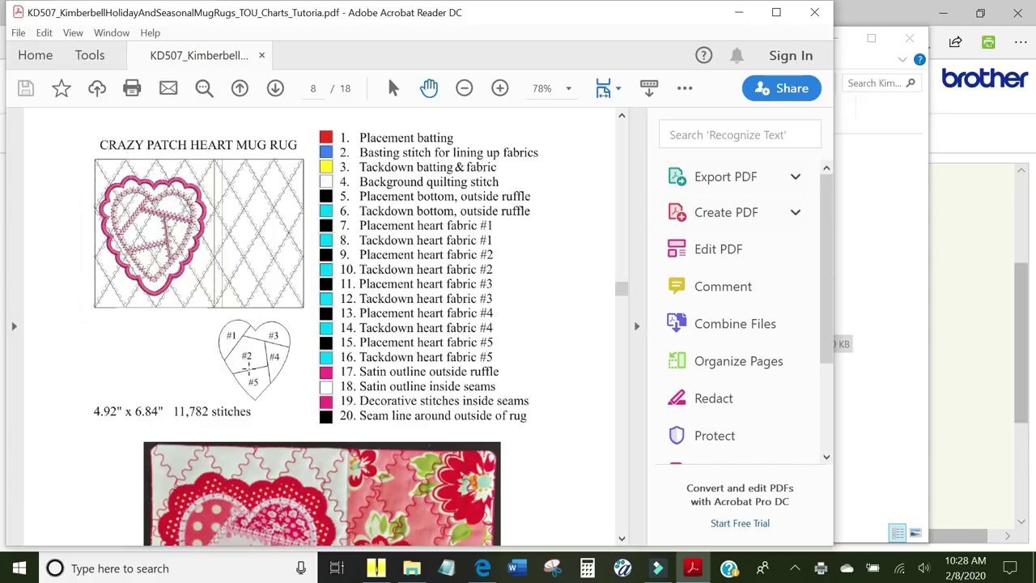
# Scroll down page 8 to see the finished crazy patch heart mug rug photo, then scroll back up.
pyautogui.scroll(-2, 561, 243)
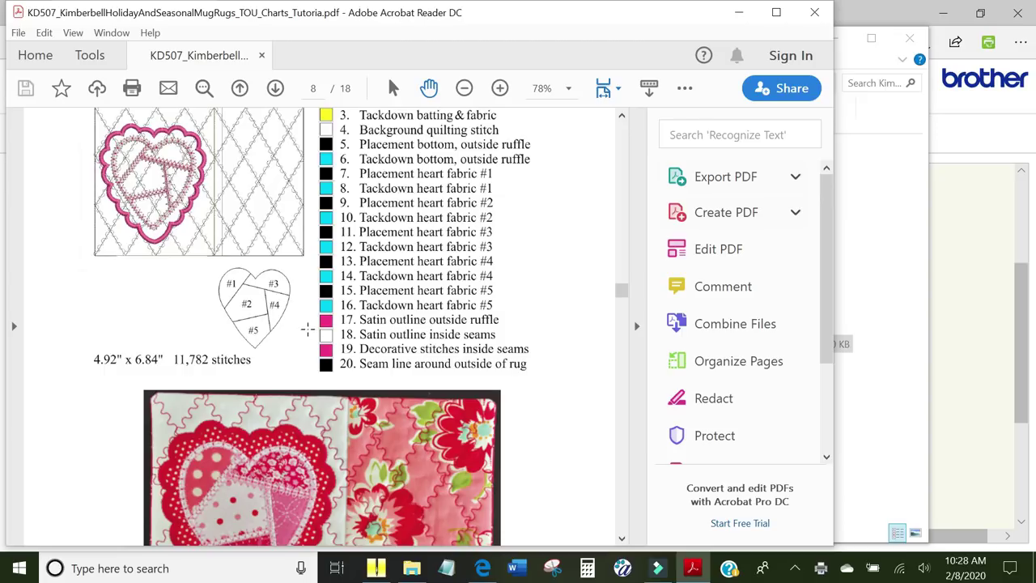
pyautogui.scroll(-1, 307, 327)
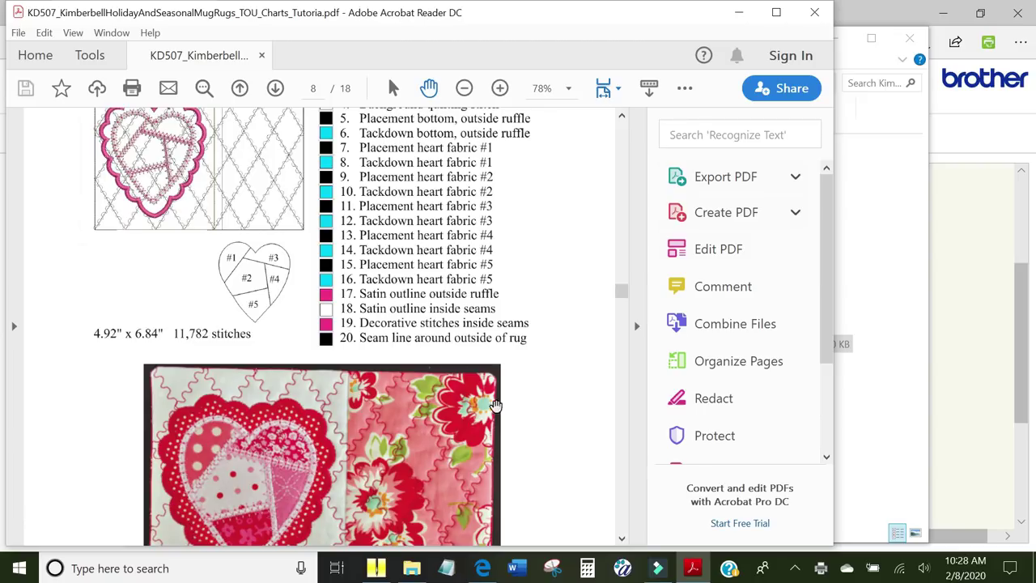
pyautogui.scroll(-3, 550, 365)
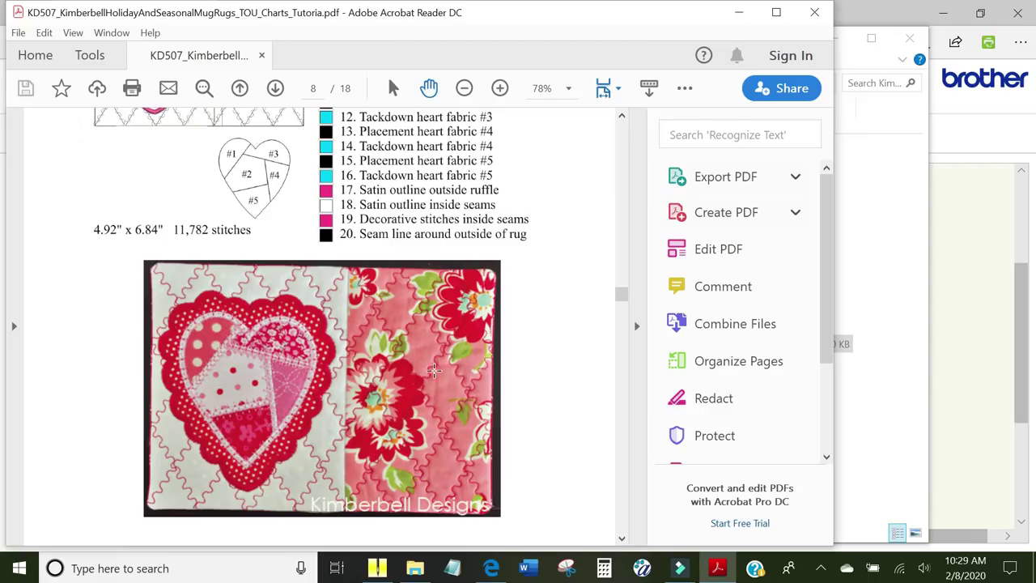
pyautogui.scroll(1, 439, 380)
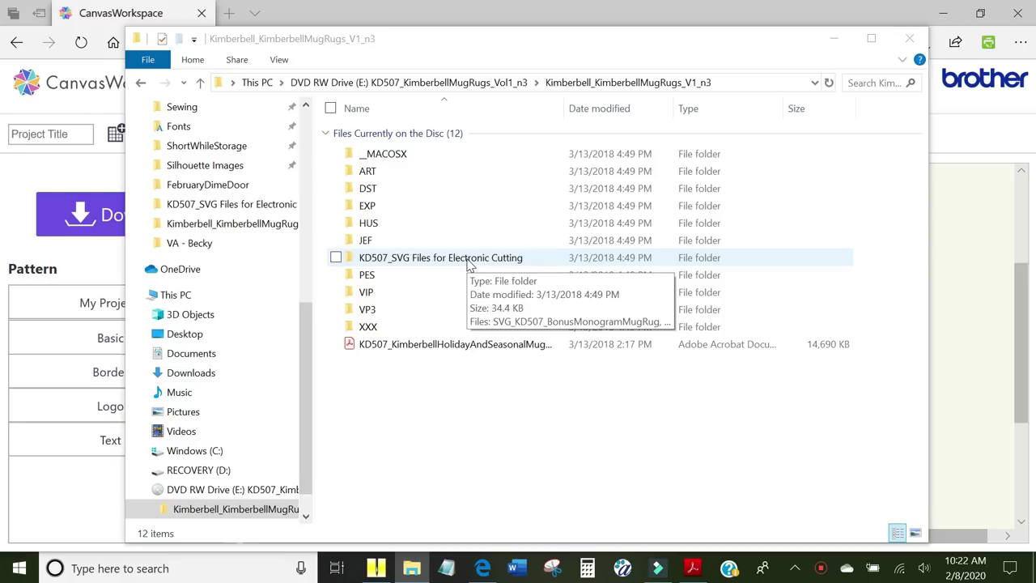
# Open the KD507_SVG Files for Electronic Cutting folder, select SVG_KD507_CrazyPatchHeartMugRug, and return to CanvasWorkspace.
pyautogui.doubleClick(468, 262)
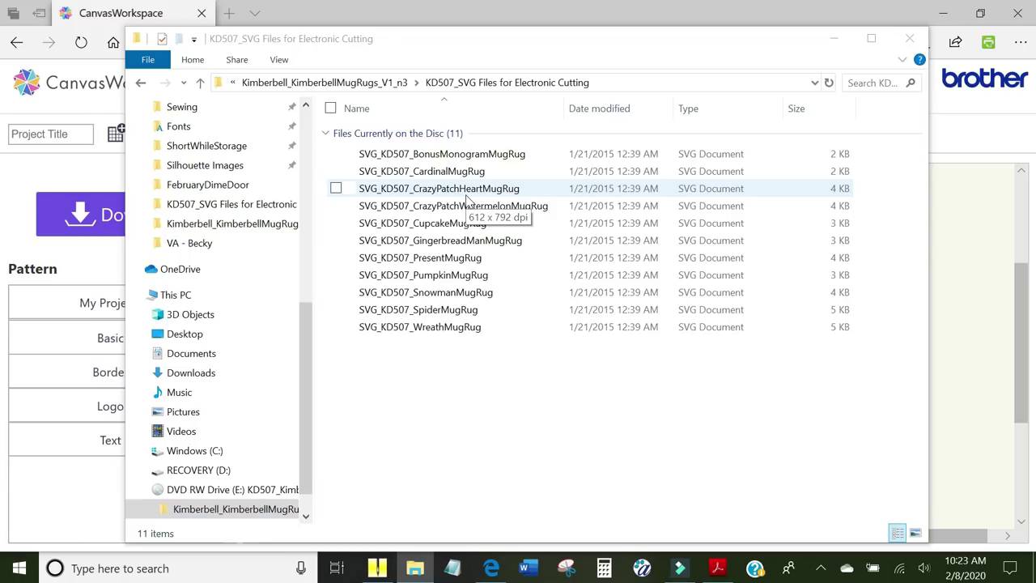
pyautogui.moveTo(465, 190)
pyautogui.mouseDown()
pyautogui.moveTo(226, 404)
pyautogui.moveTo(202, 437)
pyautogui.moveTo(206, 479)
pyautogui.moveTo(224, 394)
pyautogui.moveTo(456, 238)
pyautogui.moveTo(474, 208)
pyautogui.moveTo(198, 429)
pyautogui.moveTo(206, 476)
pyautogui.moveTo(206, 440)
pyautogui.moveTo(466, 234)
pyautogui.moveTo(467, 196)
pyautogui.mouseUp()
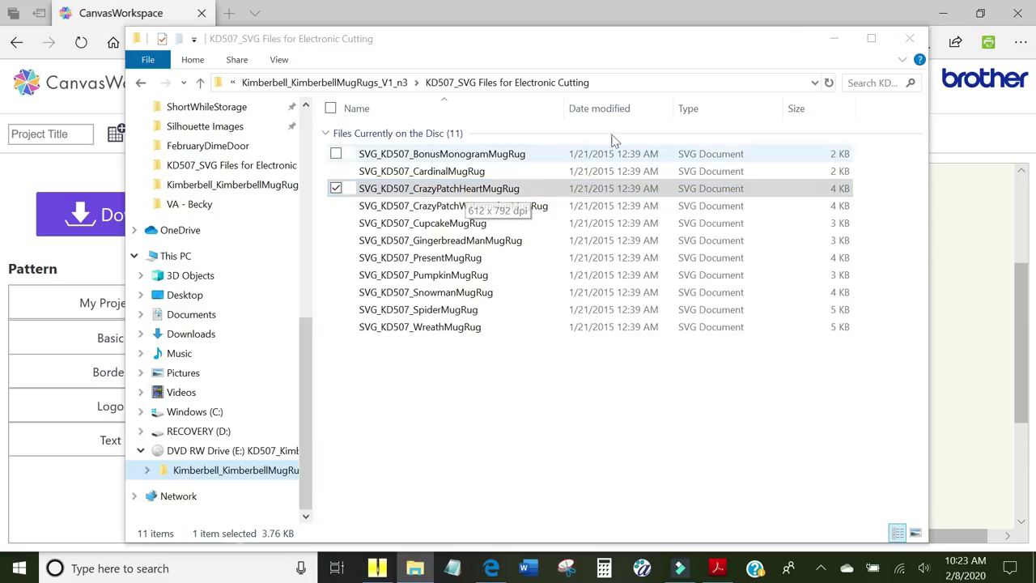
pyautogui.click(765, 20)
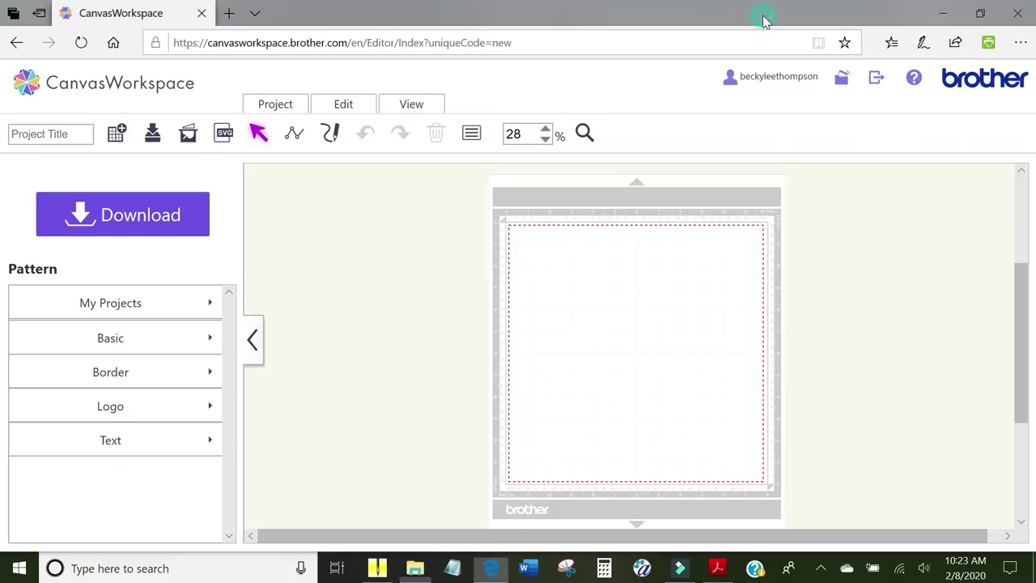
# Choose SVG_KD507_CrazyPatchHeartMugRug.svg from the DVD's Kimberbell KD507_SVG folder for import.
pyautogui.click(224, 137)
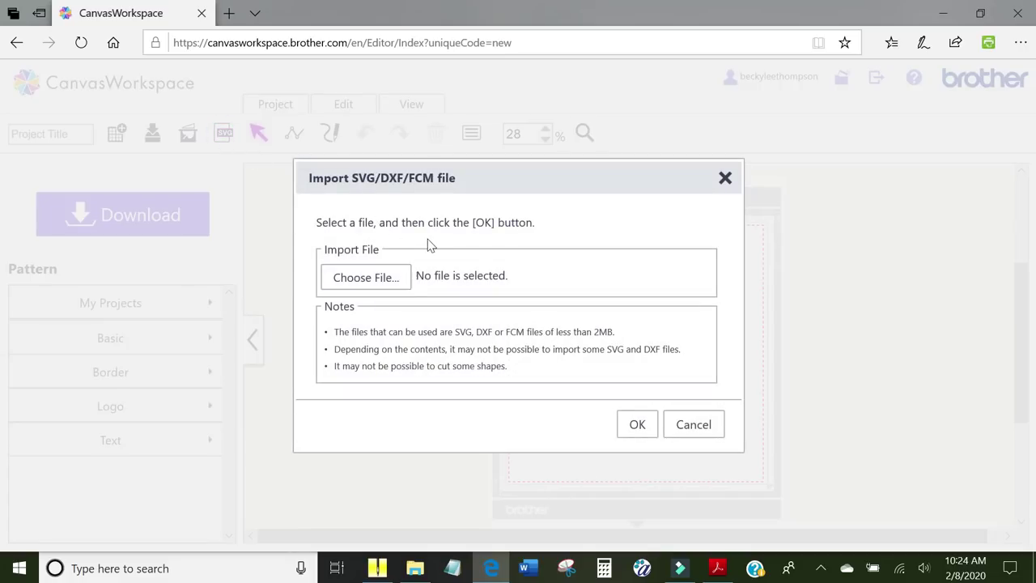
pyautogui.click(366, 277)
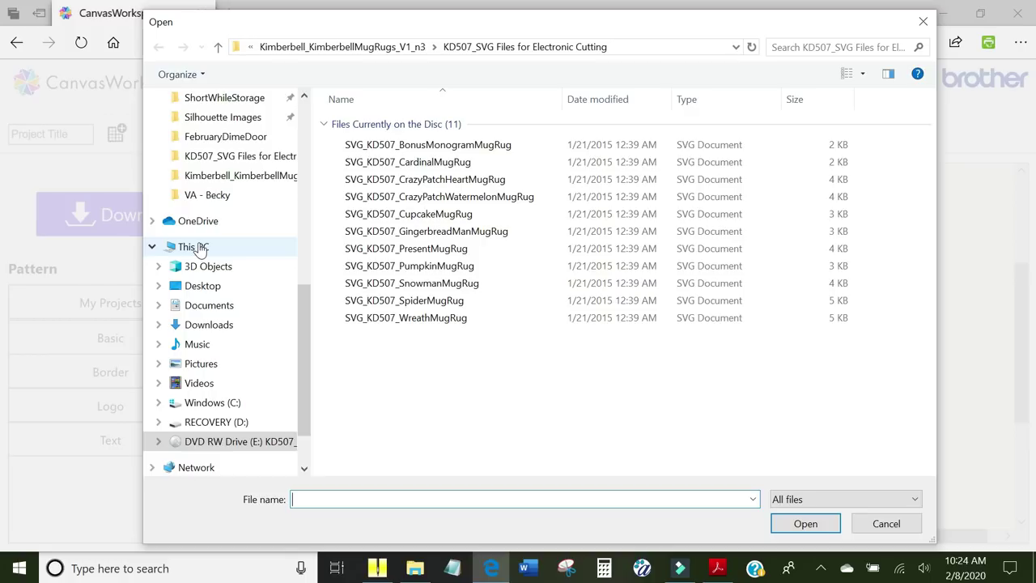
pyautogui.click(195, 247)
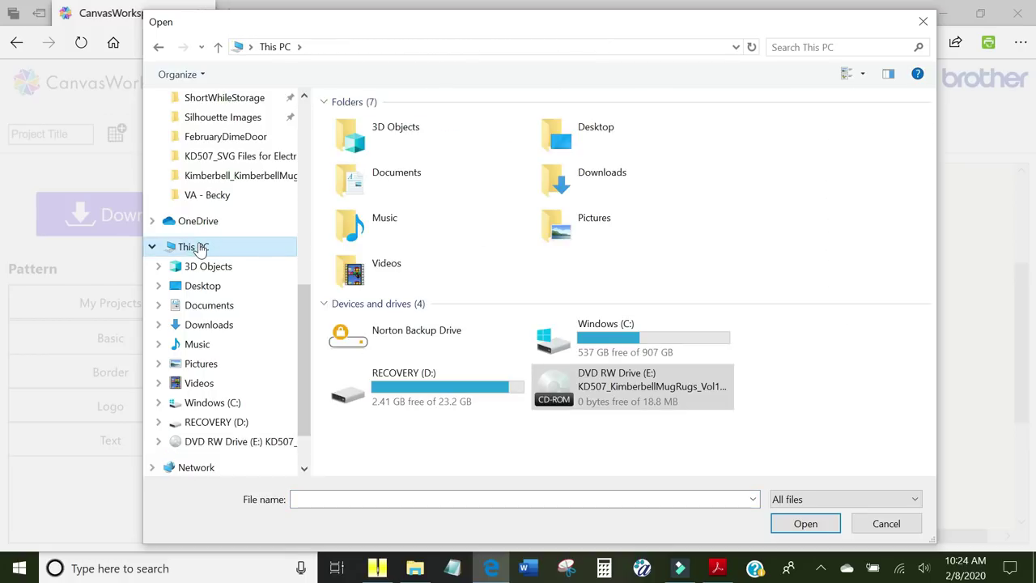
pyautogui.doubleClick(629, 388)
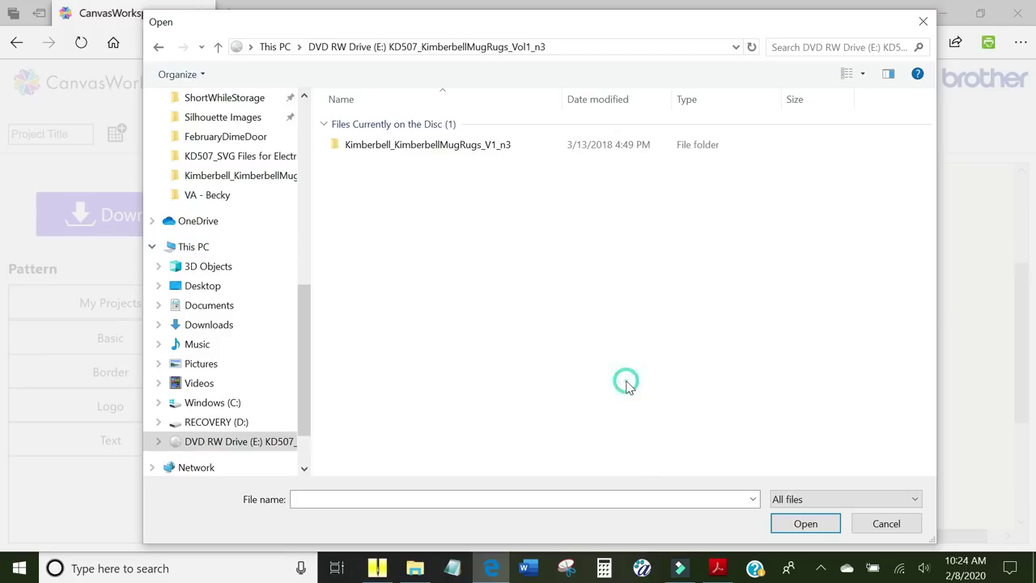
pyautogui.doubleClick(446, 150)
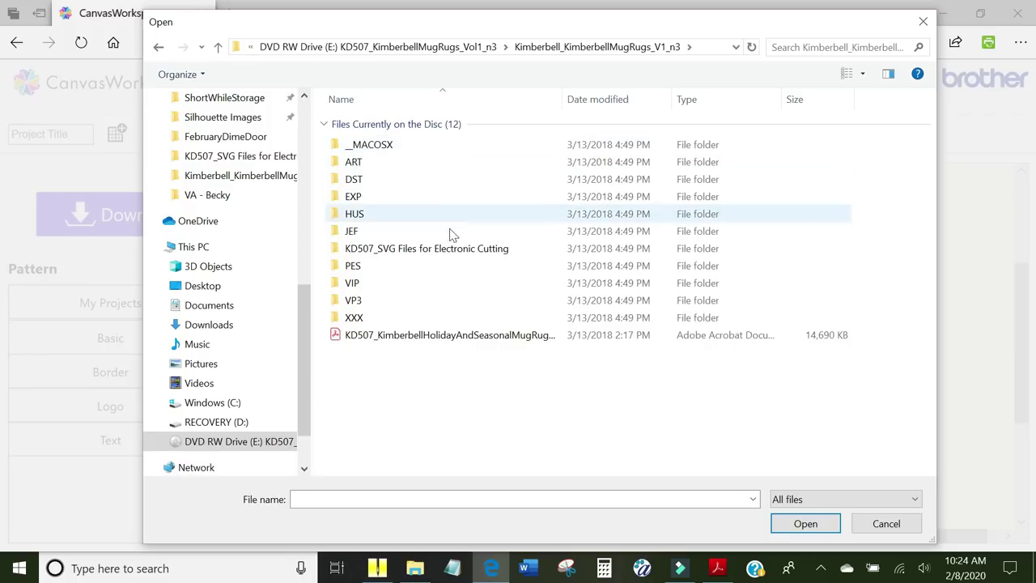
pyautogui.doubleClick(449, 251)
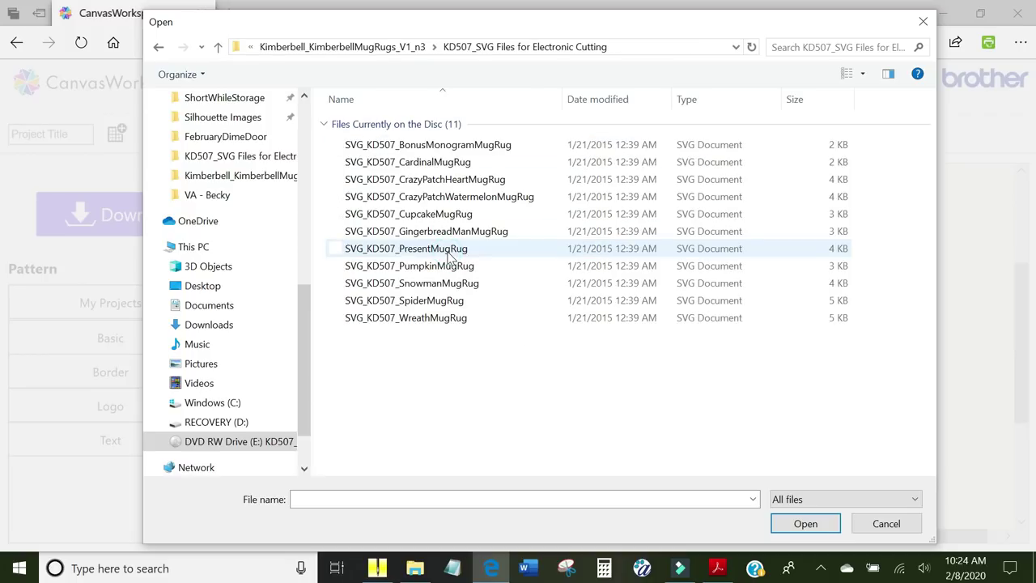
pyautogui.click(444, 181)
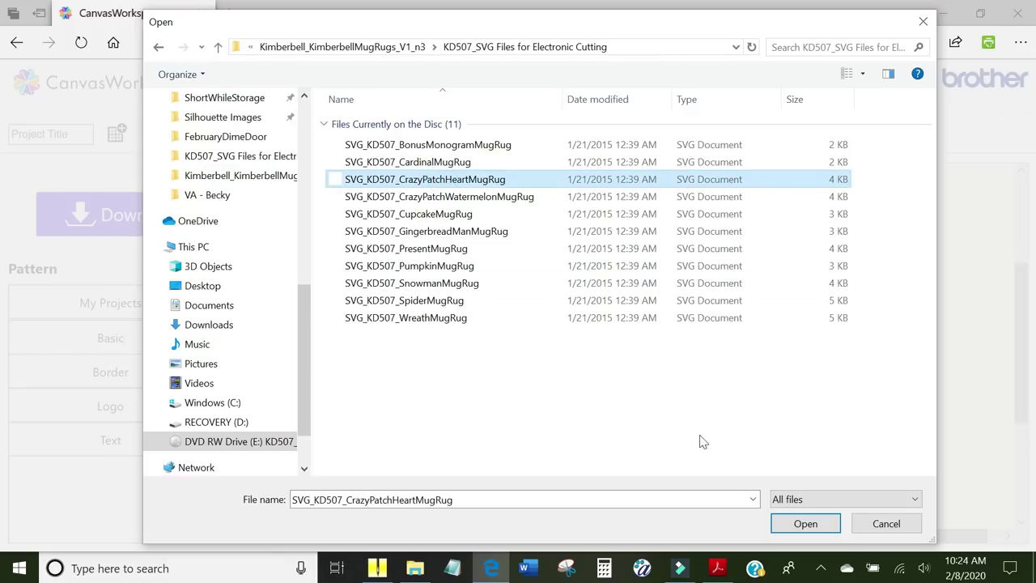
pyautogui.click(805, 524)
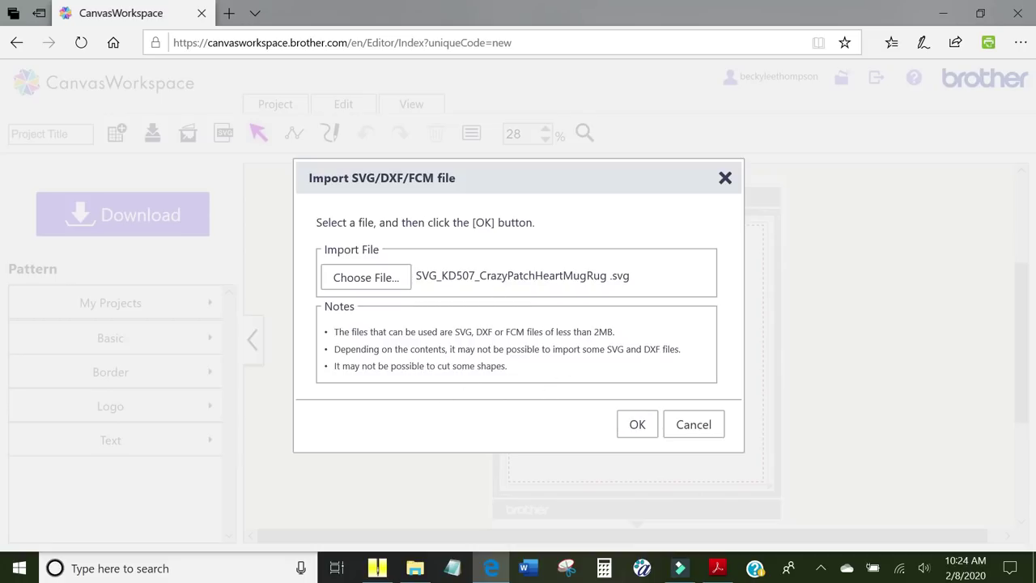
pyautogui.click(637, 427)
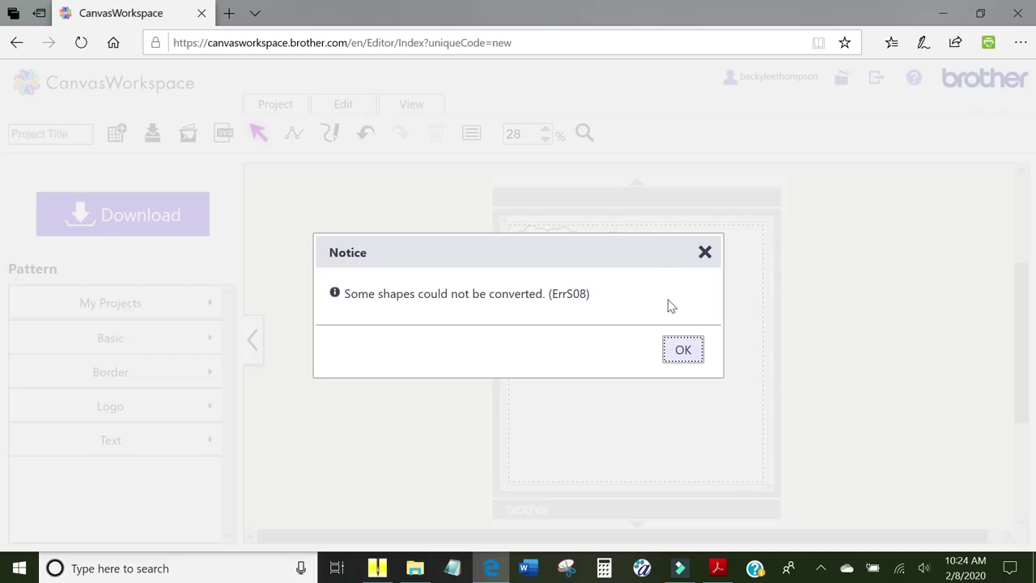
pyautogui.click(684, 350)
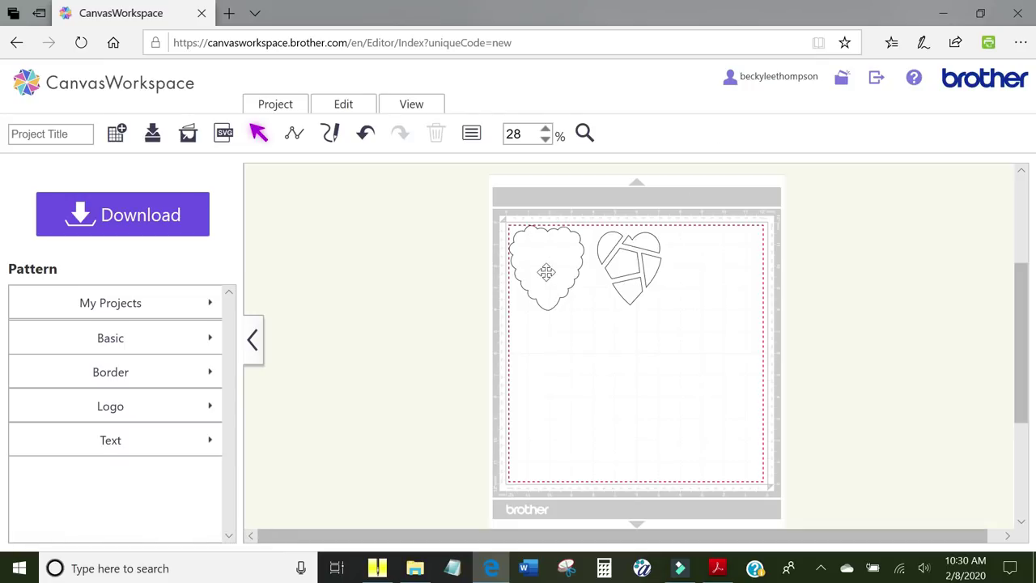
# Nudge the scalloped heart and pull the first heart pieces and wedge down onto the open mat.
pyautogui.moveTo(547, 257); pyautogui.dragTo(555, 267)
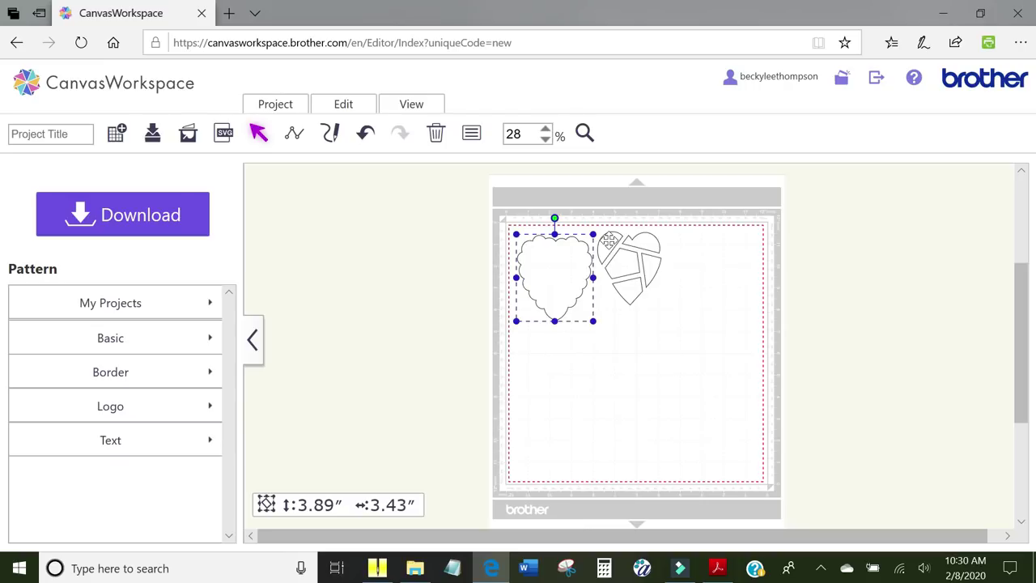
pyautogui.moveTo(609, 239); pyautogui.dragTo(569, 357)
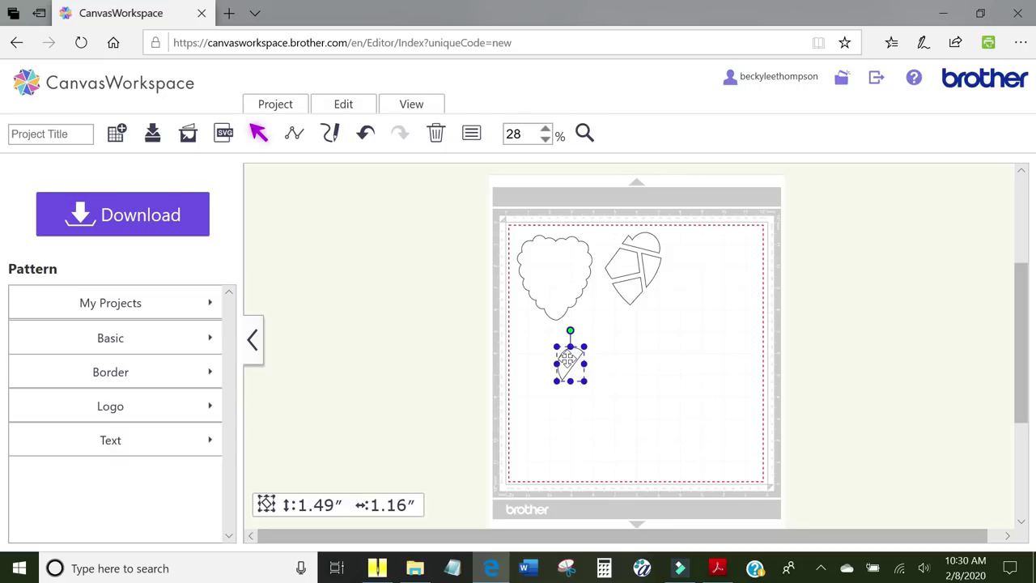
pyautogui.moveTo(623, 266); pyautogui.dragTo(557, 445)
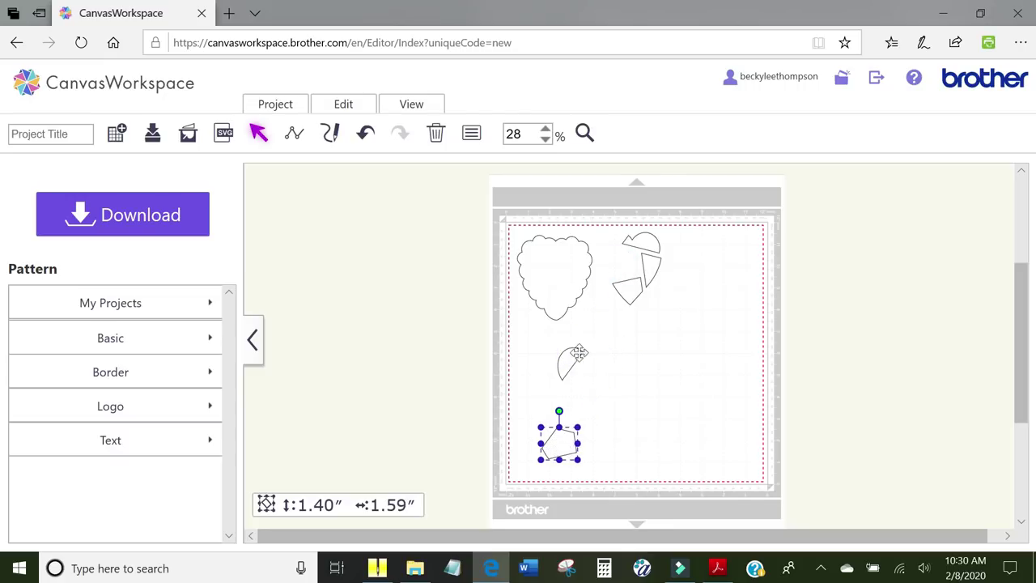
pyautogui.moveTo(572, 356); pyautogui.dragTo(542, 366)
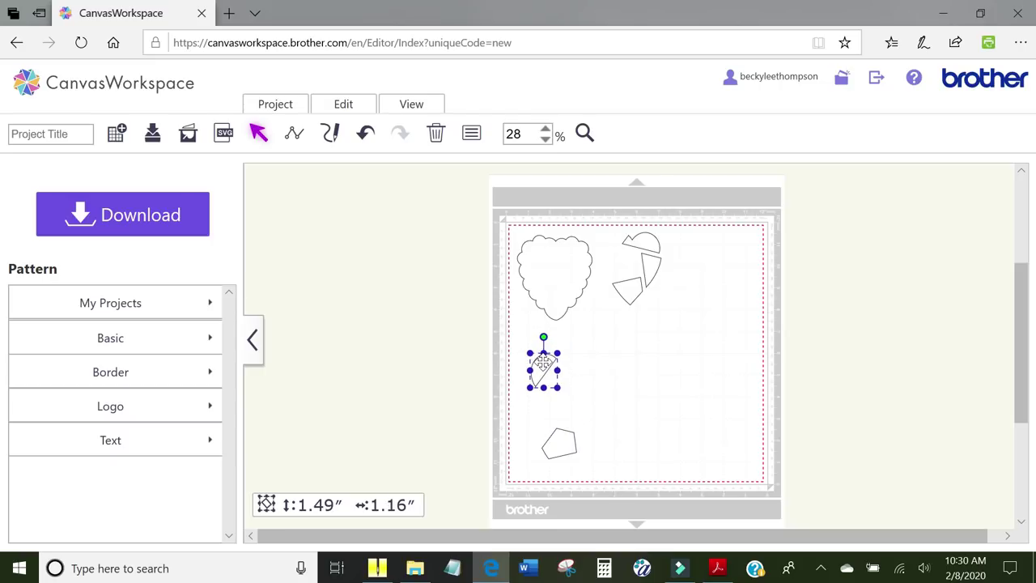
pyautogui.moveTo(643, 241); pyautogui.dragTo(695, 332)
pyautogui.moveTo(652, 269); pyautogui.dragTo(702, 400)
# Reposition the shield, half-moon, pentagon and bottom pieces, then deselect them.
pyautogui.moveTo(630, 290); pyautogui.dragTo(641, 445)
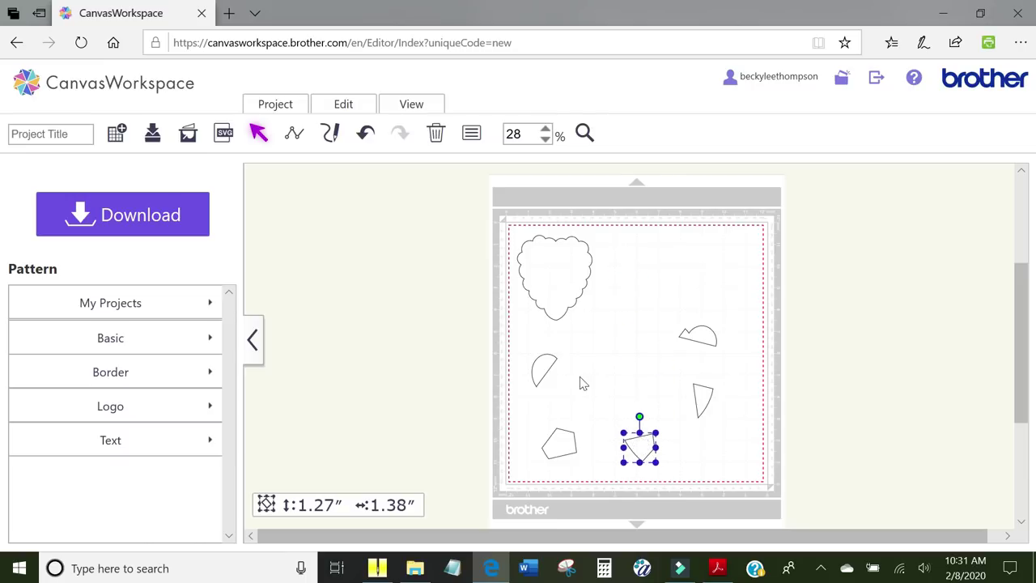
pyautogui.moveTo(539, 365); pyautogui.dragTo(577, 361)
pyautogui.moveTo(559, 445); pyautogui.dragTo(574, 429)
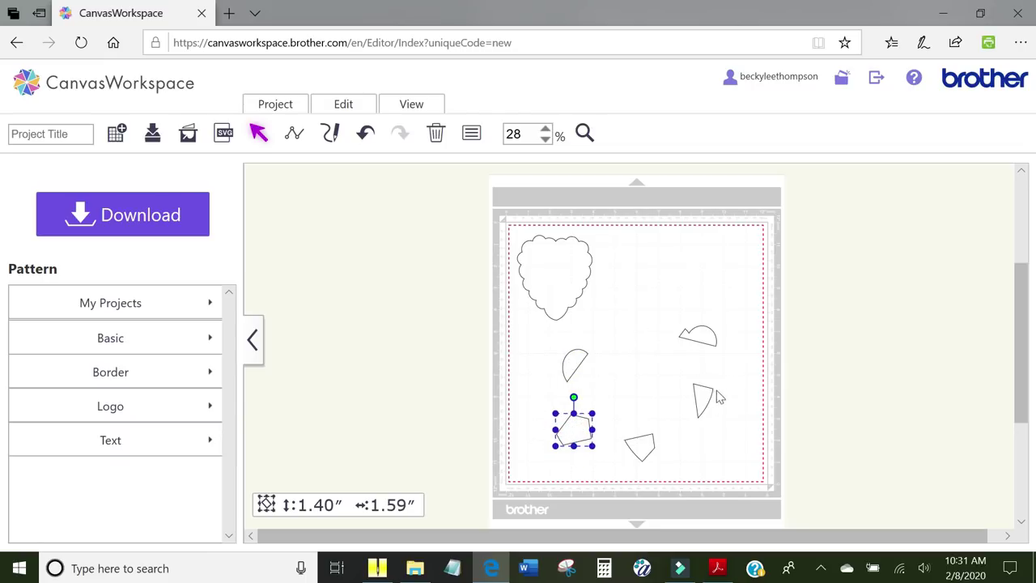
pyautogui.click(709, 449)
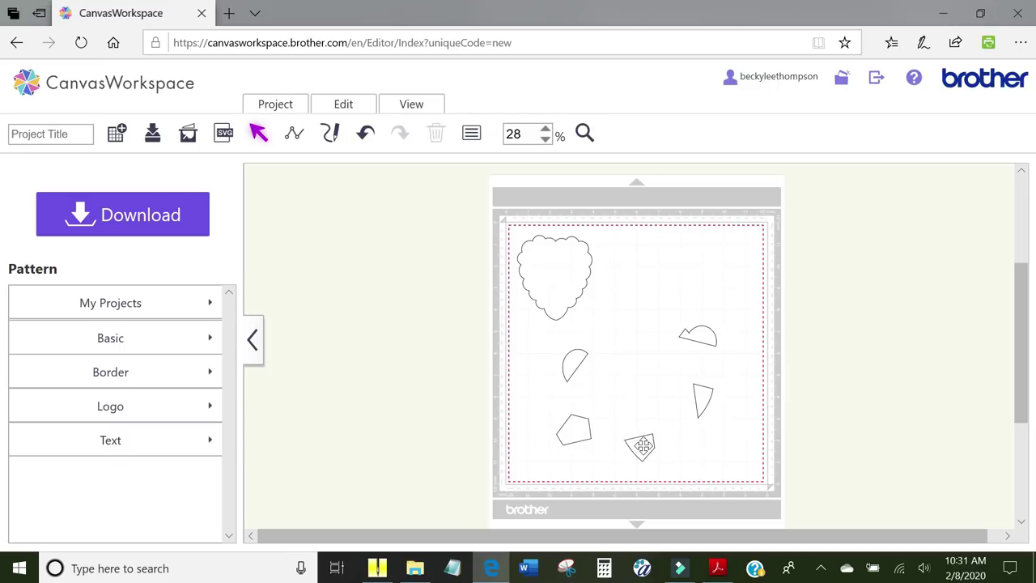
pyautogui.moveTo(643, 445); pyautogui.dragTo(650, 442)
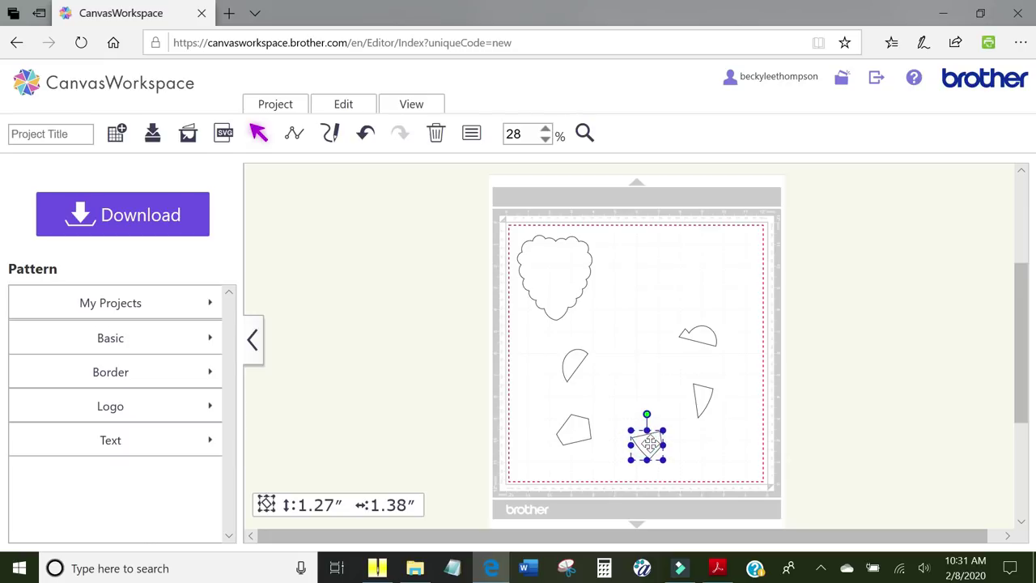
pyautogui.click(702, 438)
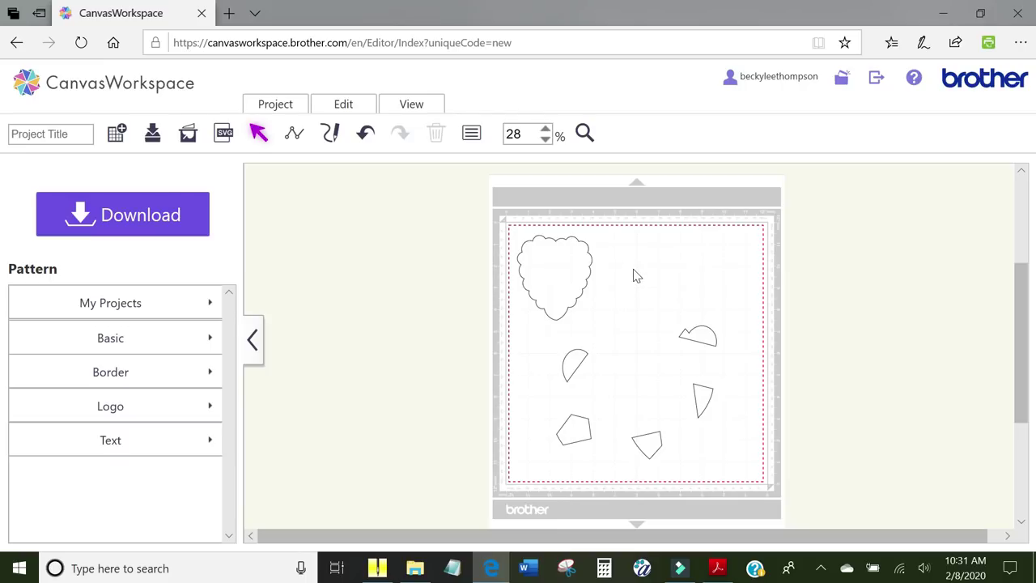
# Send the layout as Untitled.fcm via ScanNCut Transfer and close the ready message.
pyautogui.click(146, 216)
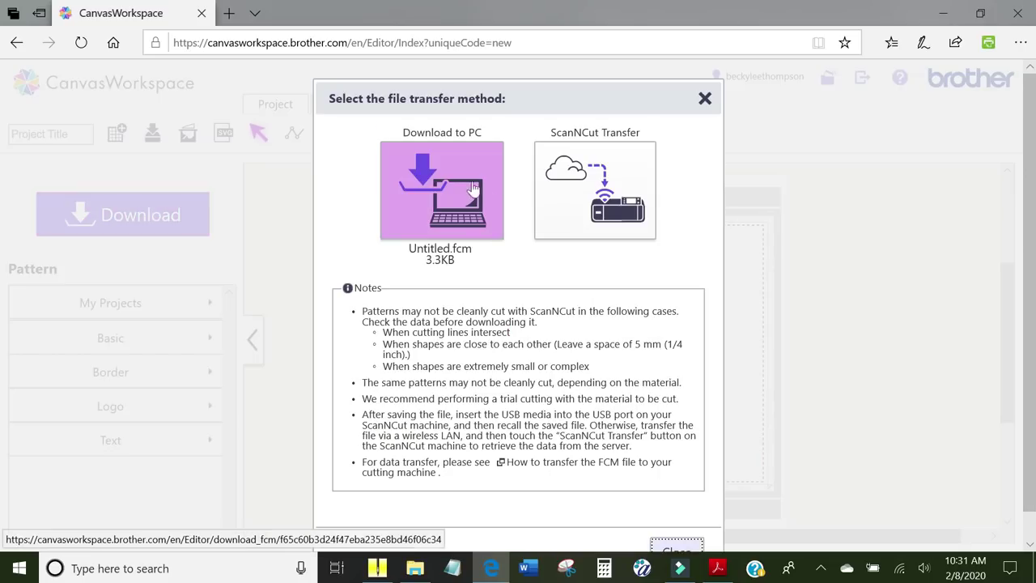
pyautogui.click(612, 183)
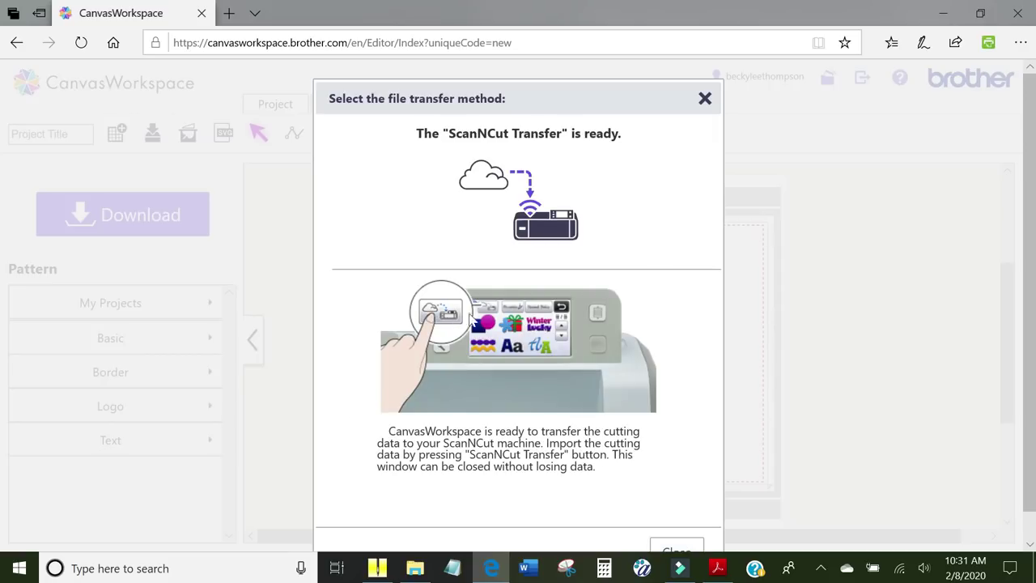
pyautogui.scroll(-1, 697, 365)
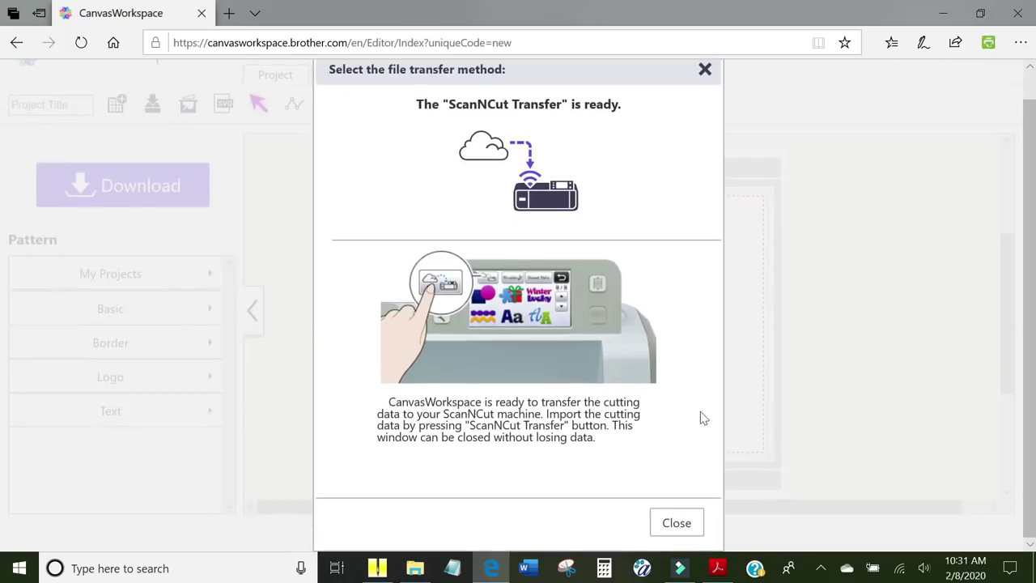
pyautogui.click(677, 523)
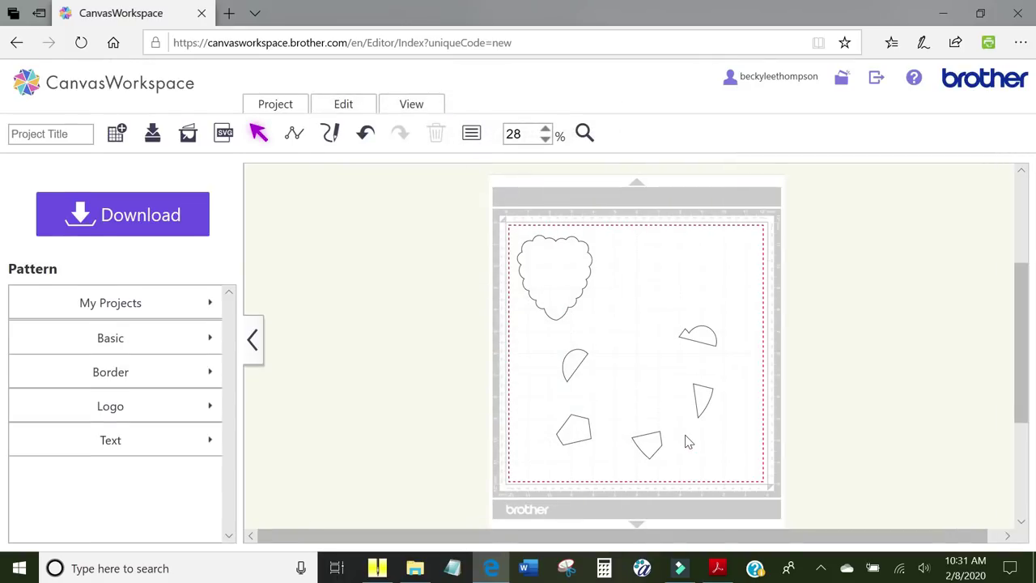
# Switch to the disc folder and point out the PES folder, pattern PDF and KD507_SVG folder.
pyautogui.hotkey('alt', 'Tab')
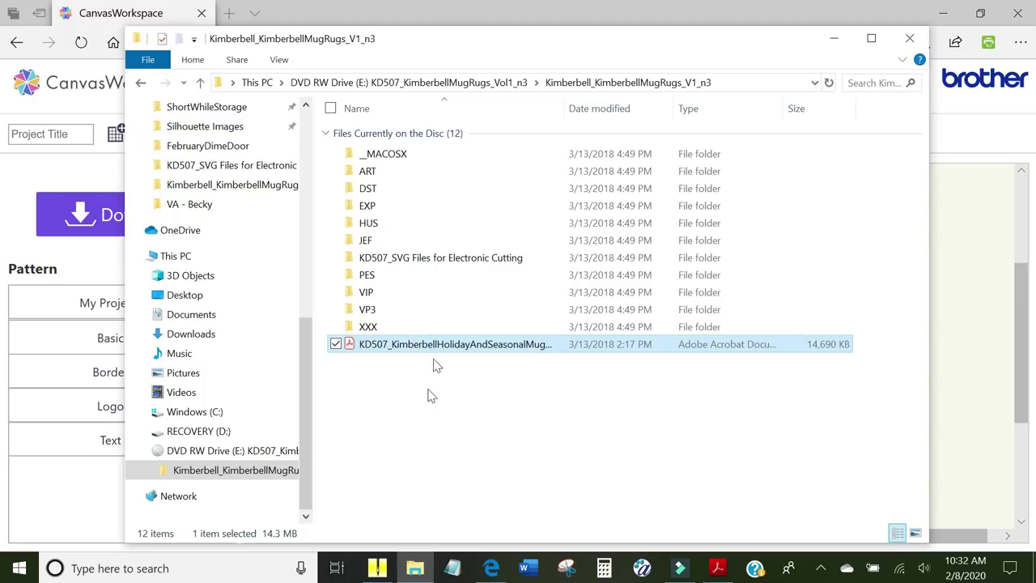
pyautogui.click(421, 279)
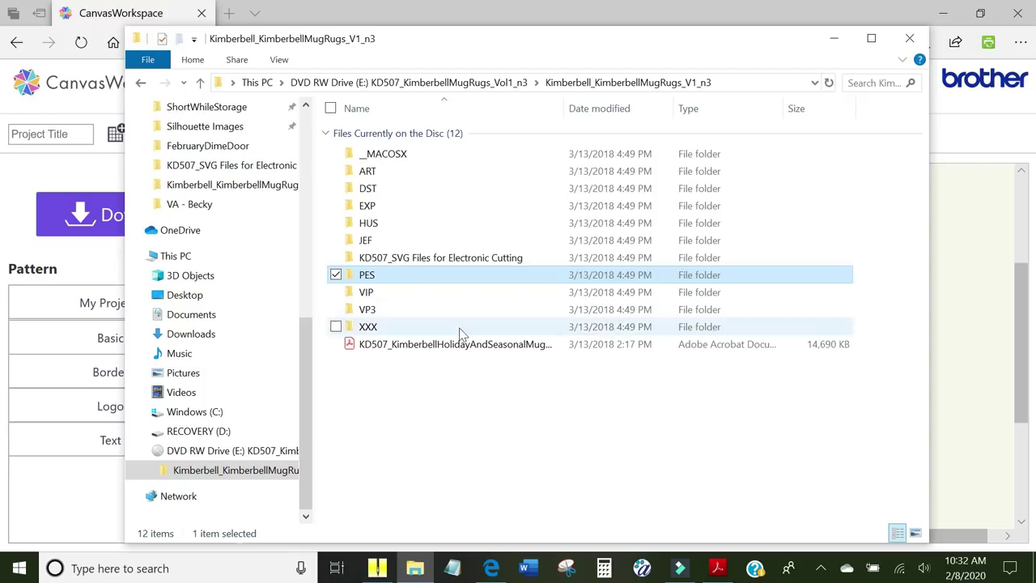
pyautogui.click(454, 348)
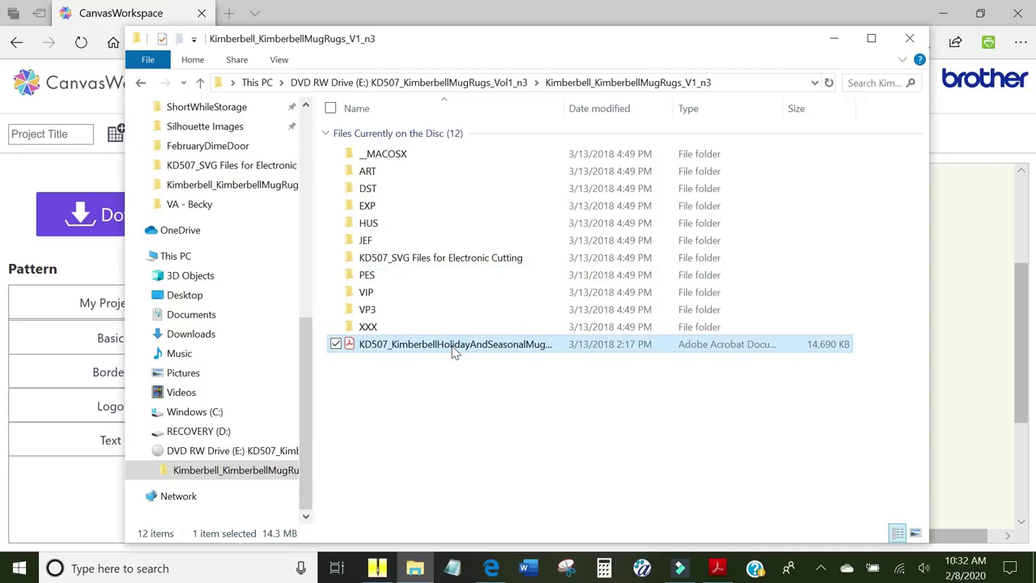
pyautogui.click(483, 261)
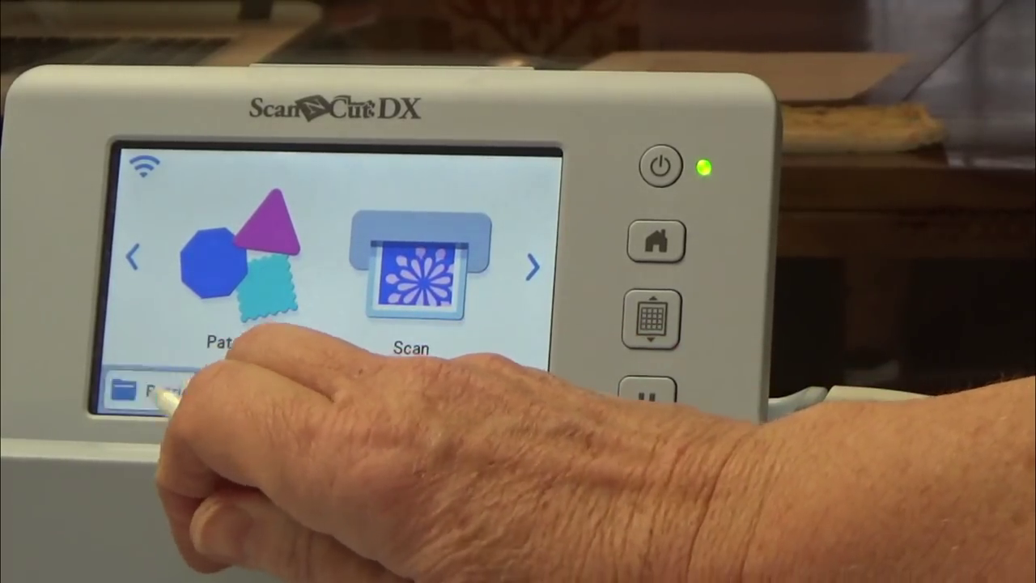
# Open Retrieve Data on the ScanNCut home screen to list the saved-data sources.
pyautogui.click(150, 390)
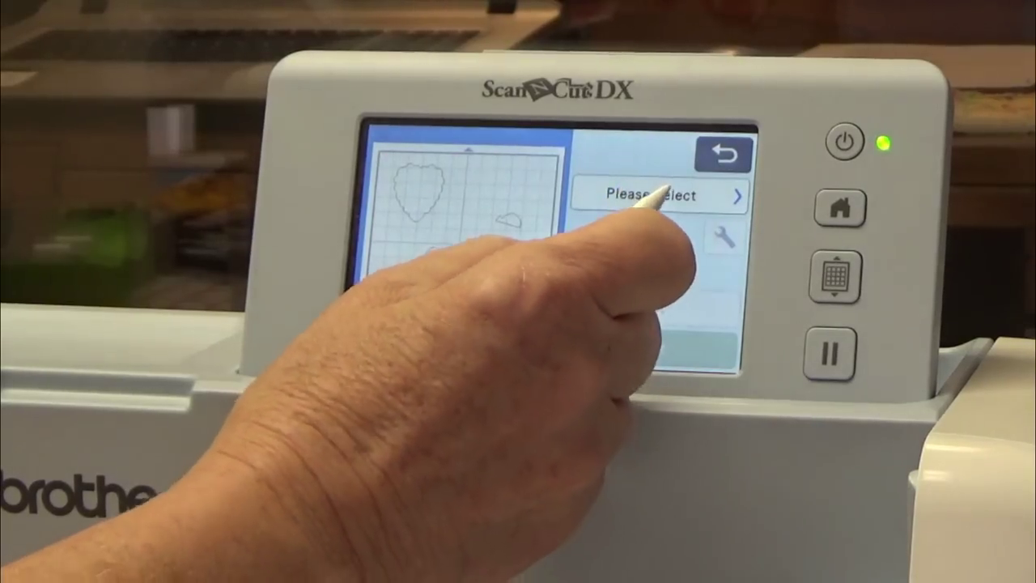
# Choose Cut as the operation so the hearts are ready to cut at Auto pressure, Speed 5.
pyautogui.click(647, 195)
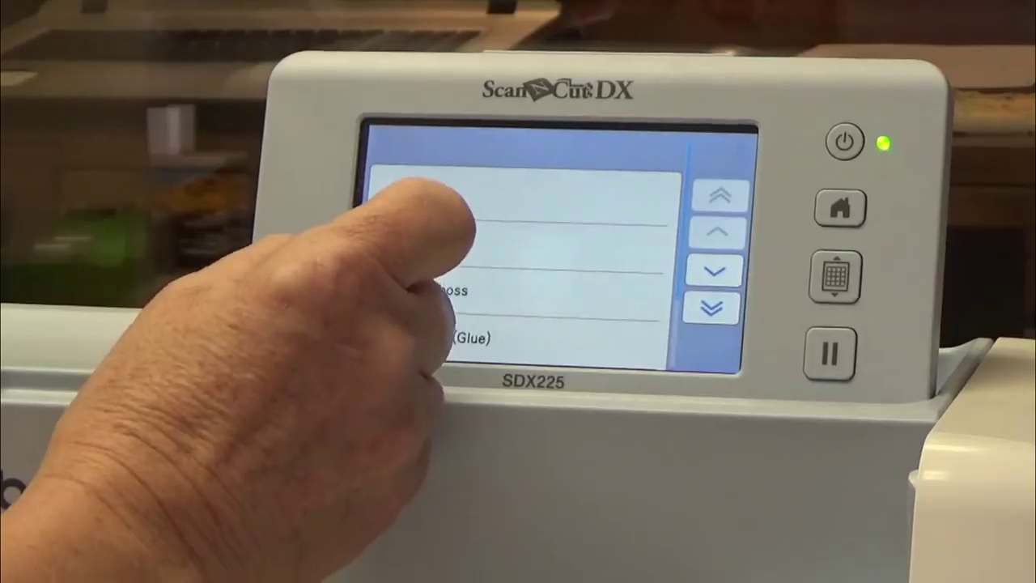
pyautogui.click(437, 193)
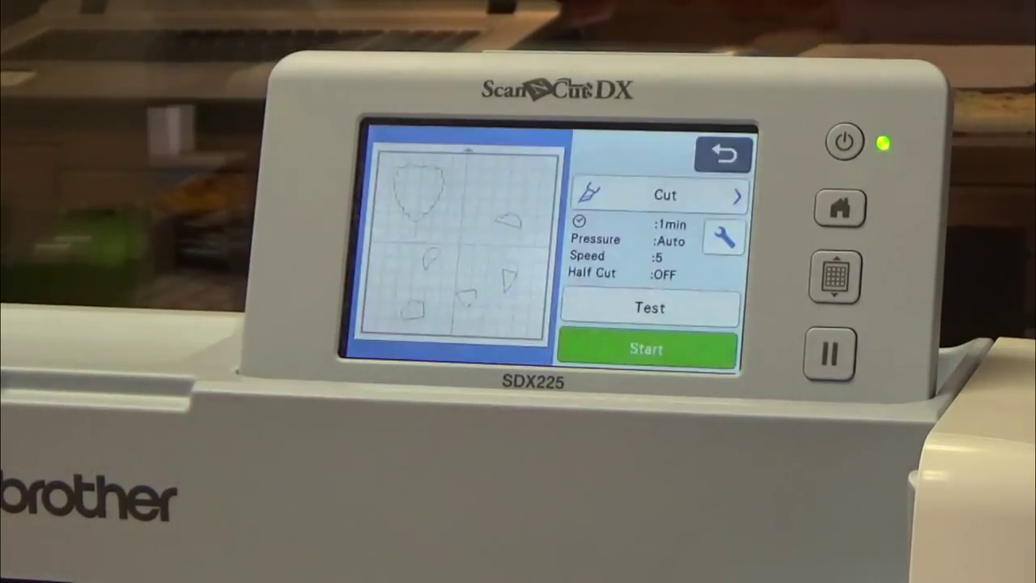